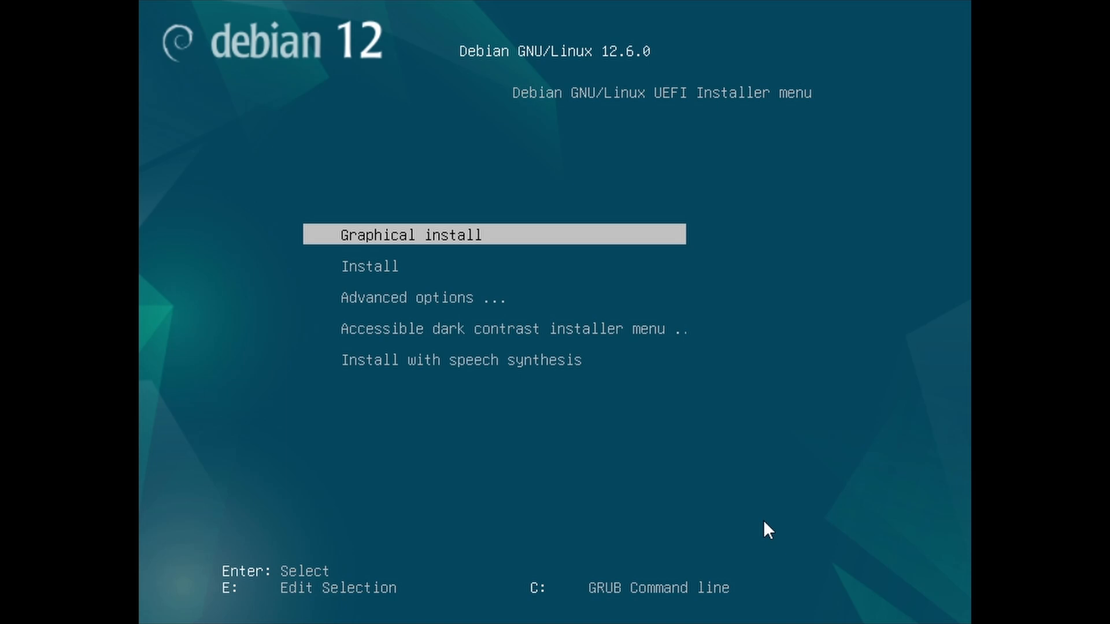
# Step: Start the graphical install, keeping English, United States and the American English keymap
pyautogui.press('Return')
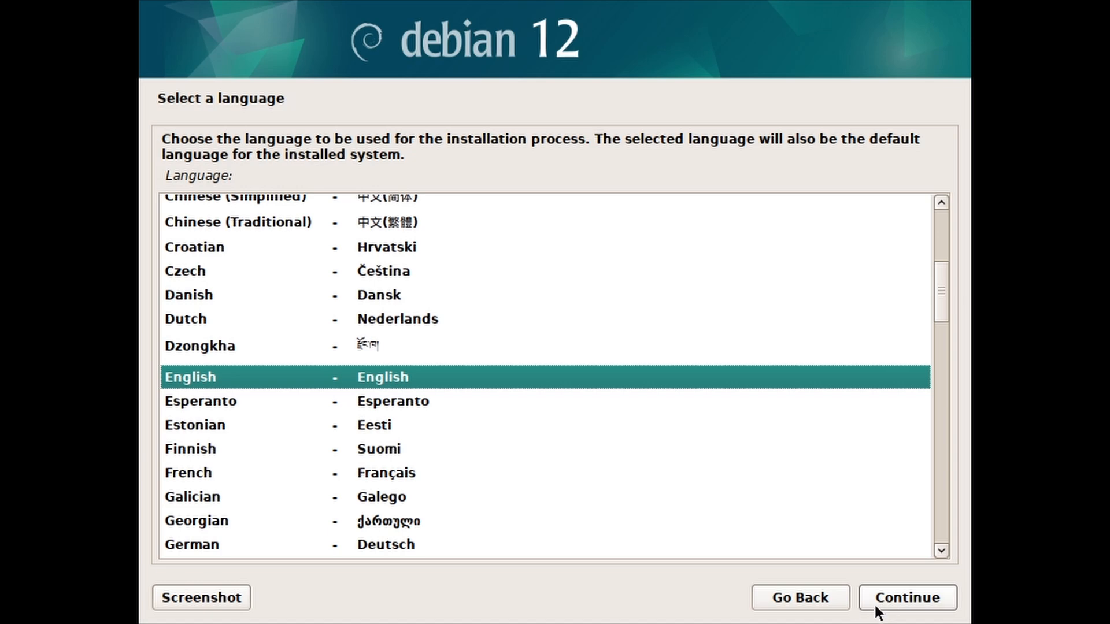
pyautogui.click(875, 605)
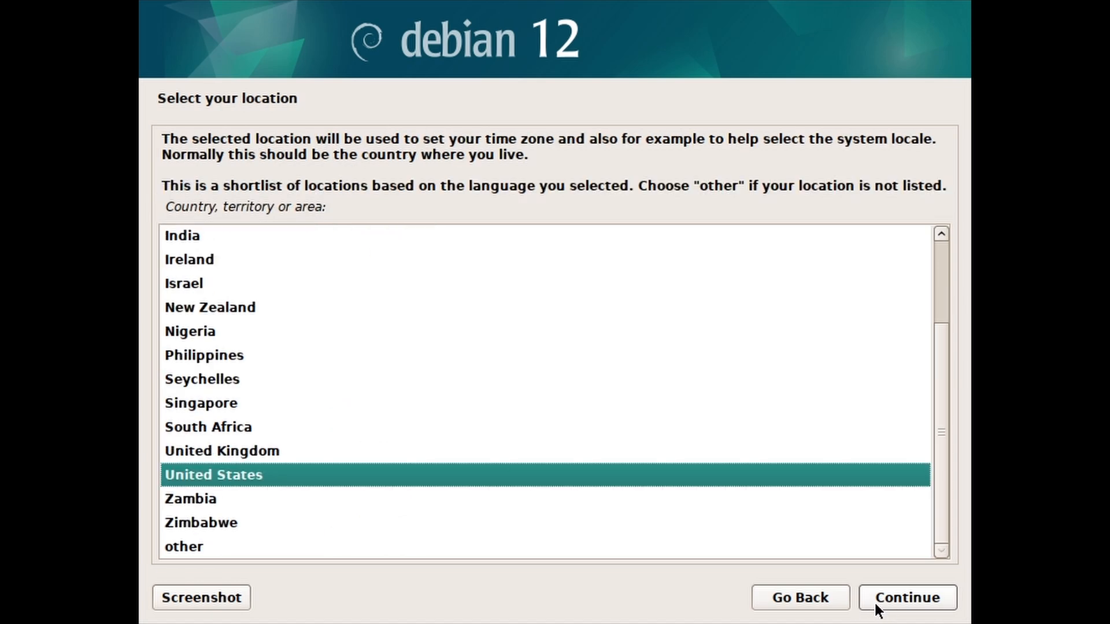
pyautogui.click(874, 601)
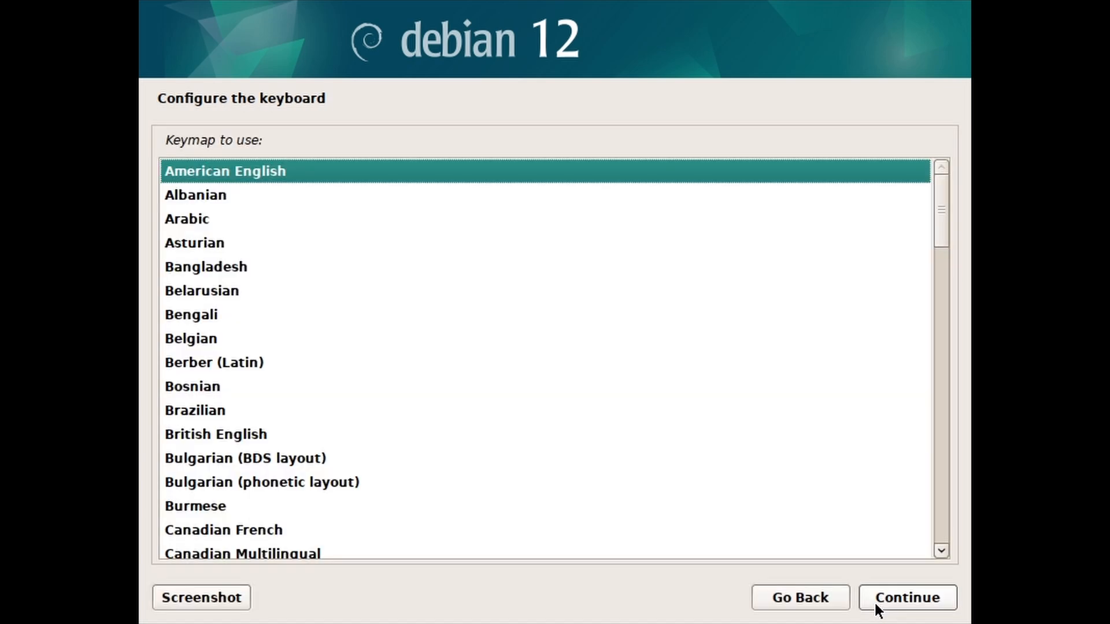
pyautogui.click(873, 601)
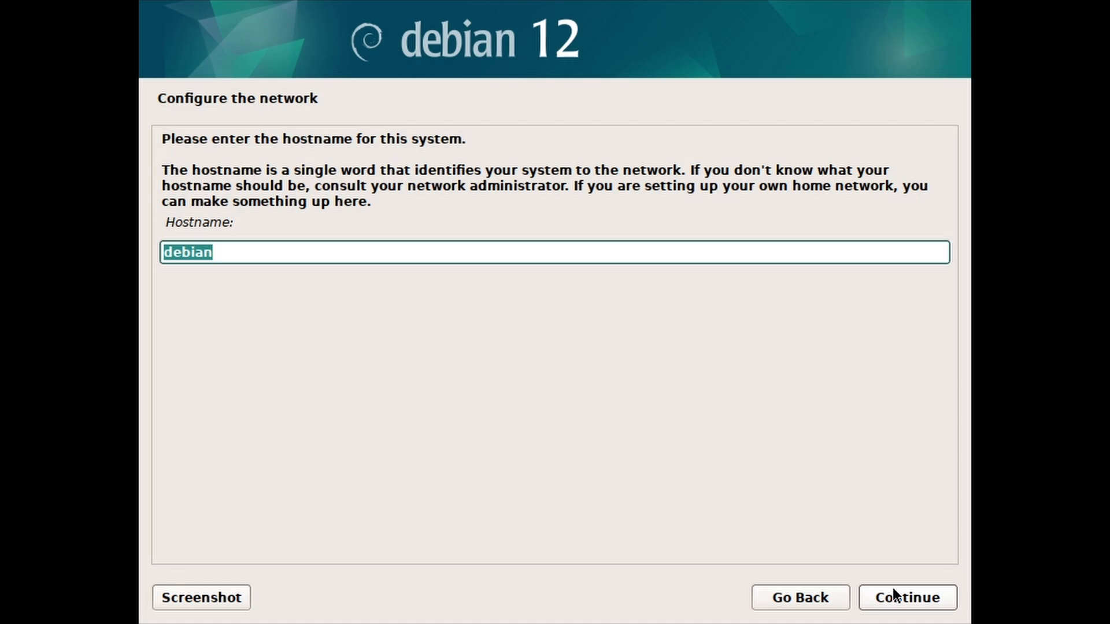
# Step: Keep hostname debian, leave the domain empty, and set and confirm the root password
pyautogui.click(870, 600)
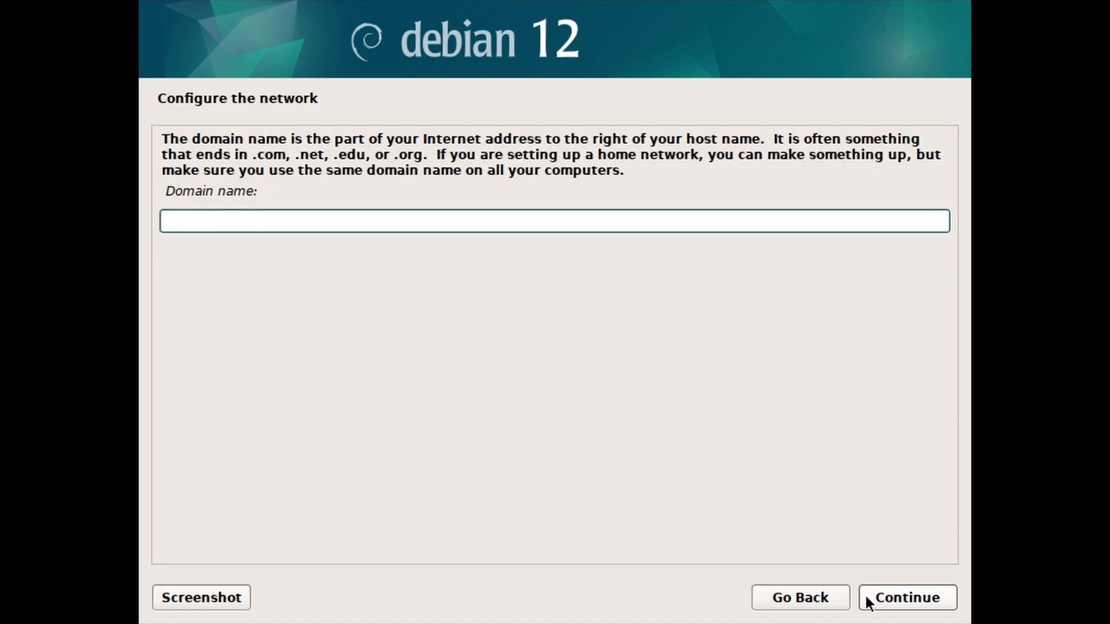
pyautogui.click(867, 600)
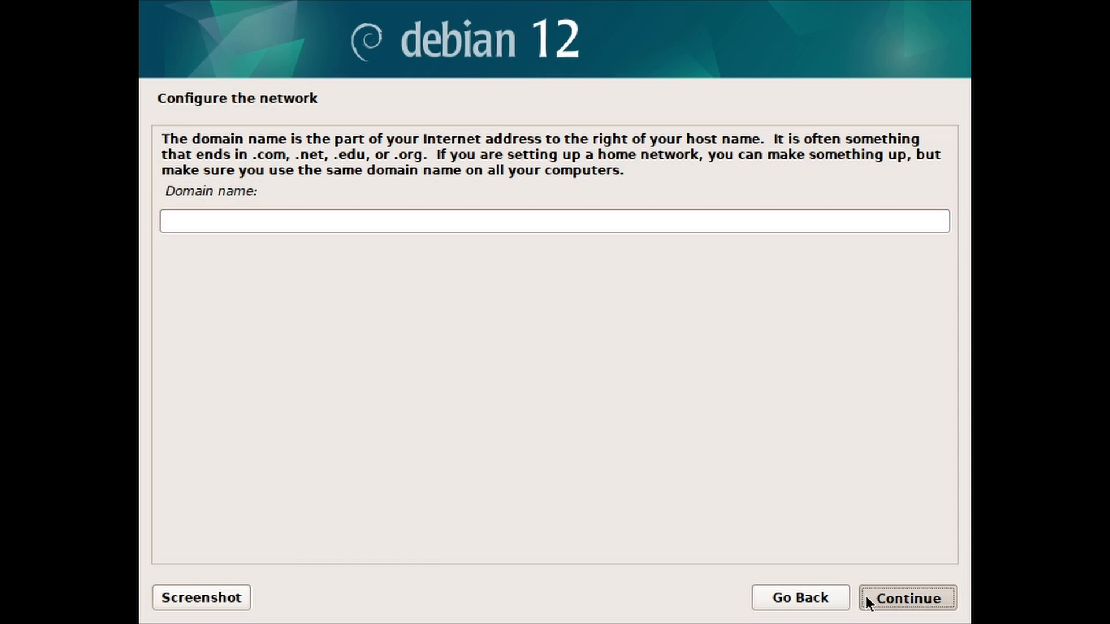
pyautogui.write('root')
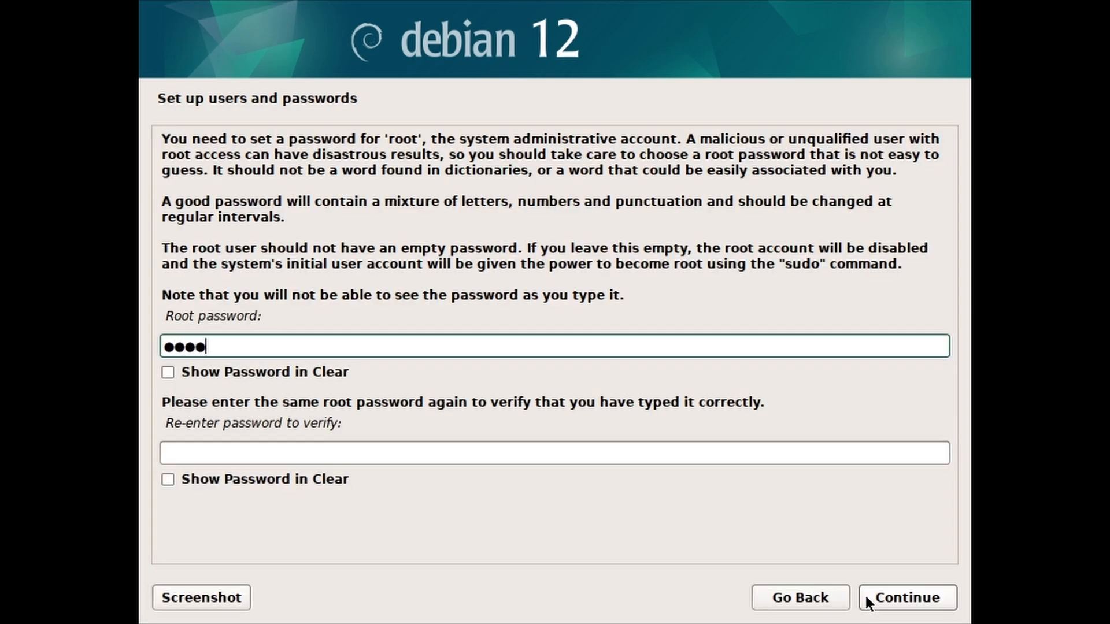
pyautogui.click(794, 456)
pyautogui.write('root')
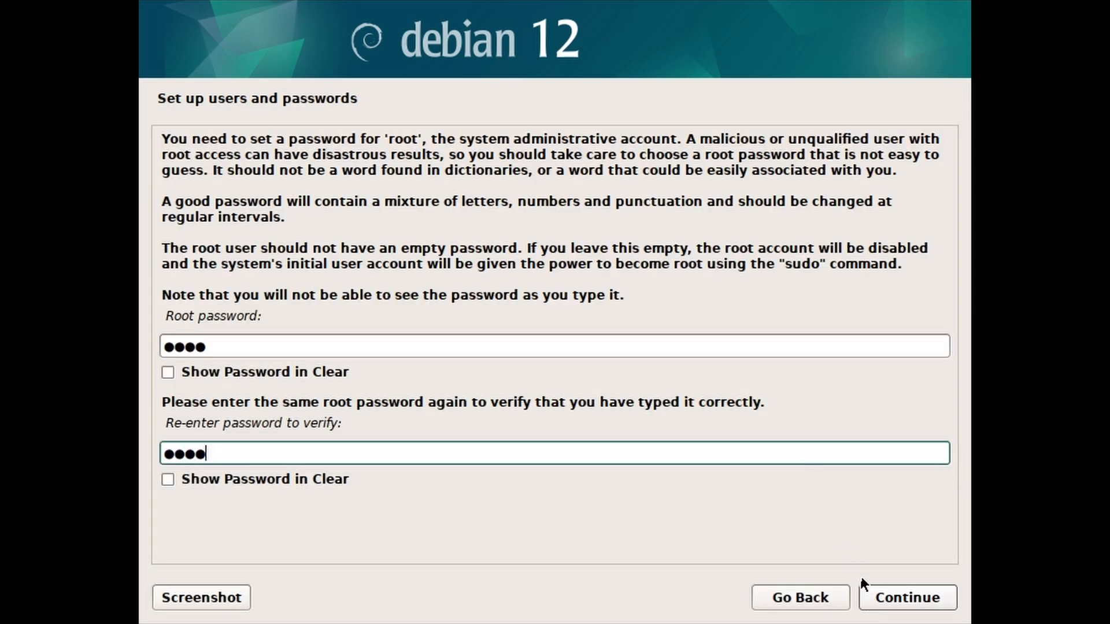
pyautogui.click(870, 597)
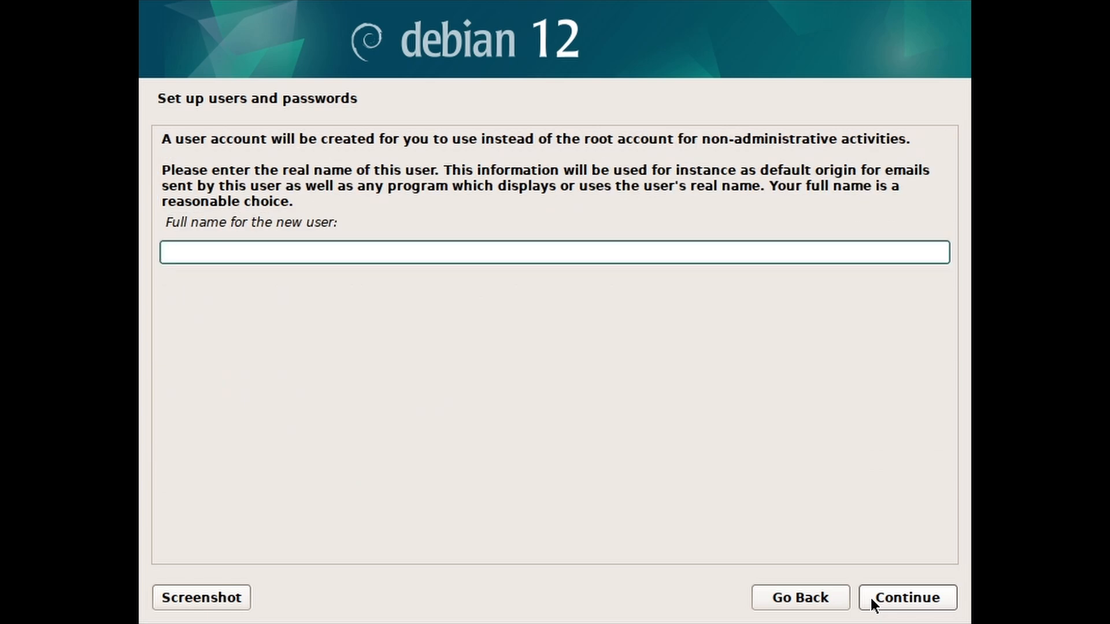
# Step: Create the user account: enter the full name, accept the suggested username, and set its password
pyautogui.write('TechieTasks')
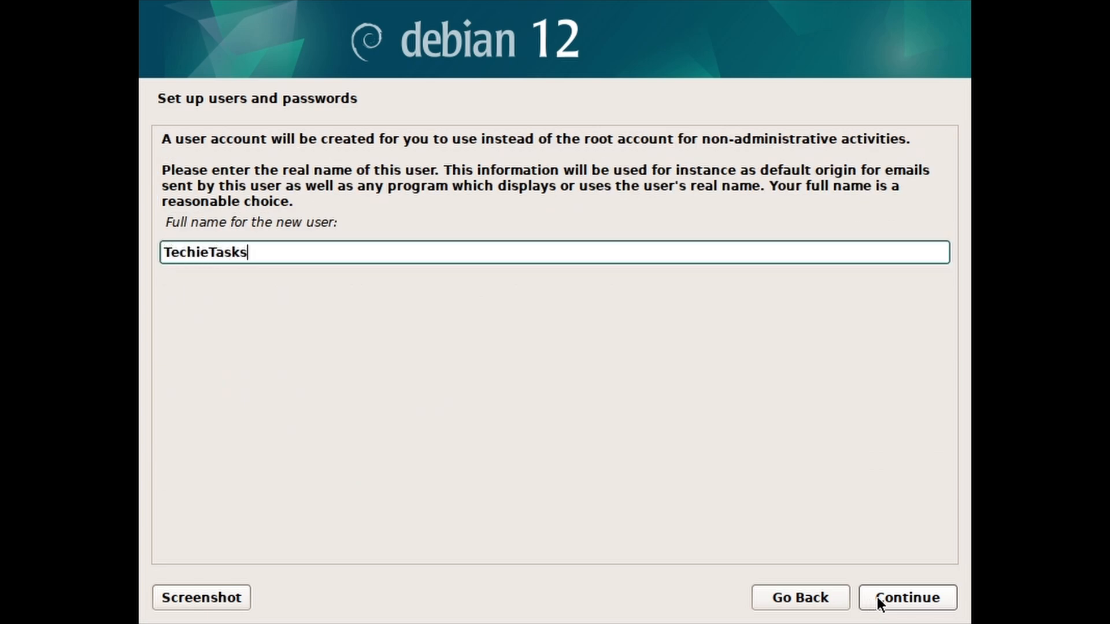
pyautogui.click(868, 594)
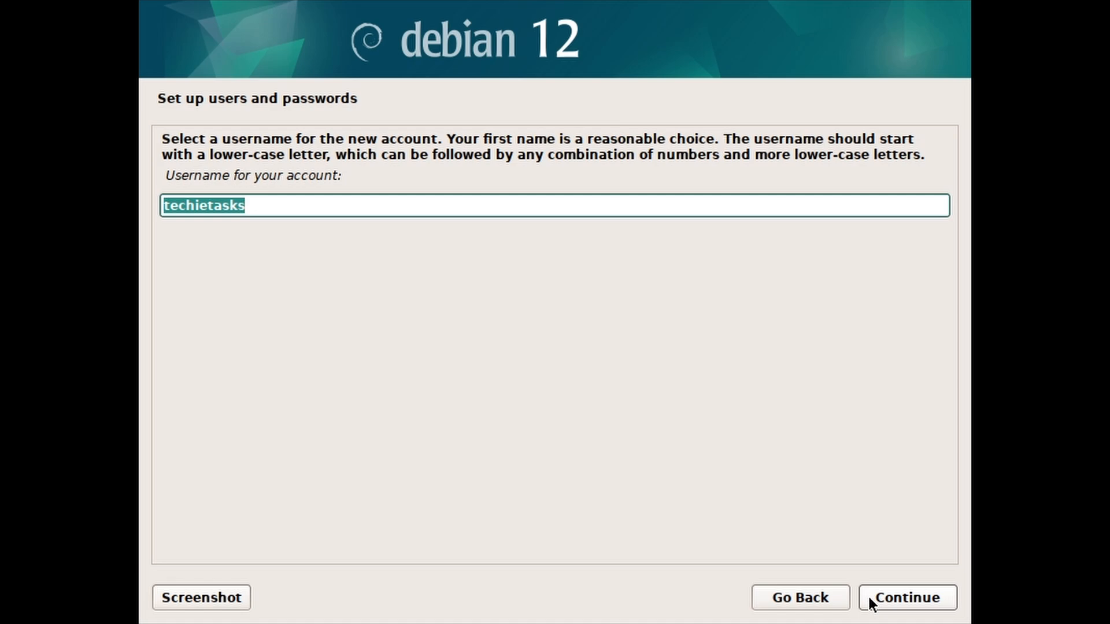
pyautogui.click(868, 594)
pyautogui.write('****')
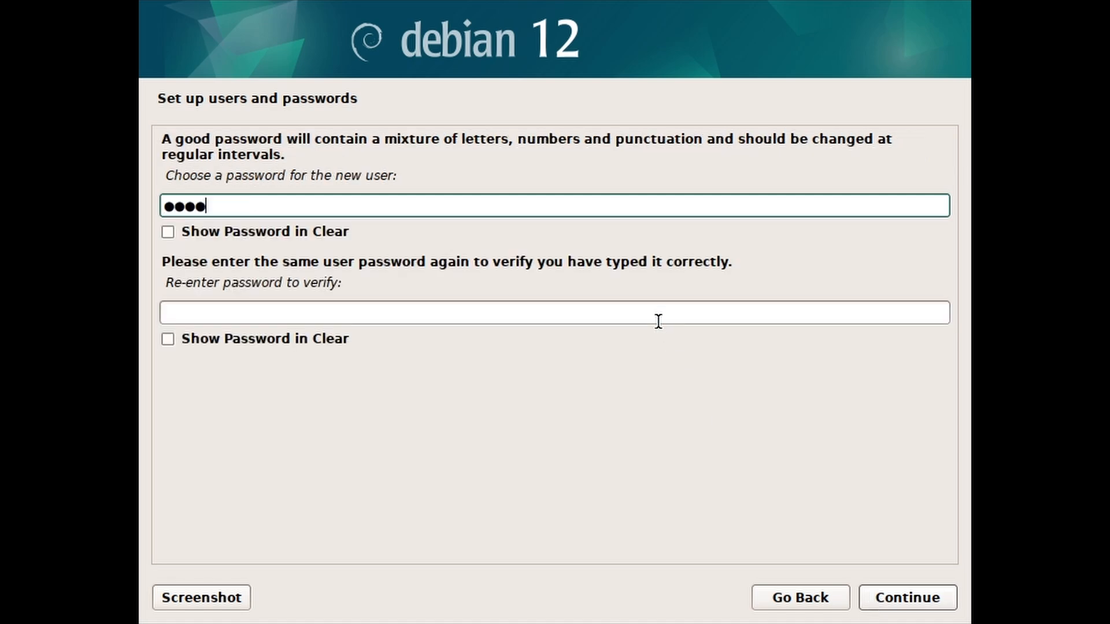
pyautogui.click(657, 318)
pyautogui.write('****')
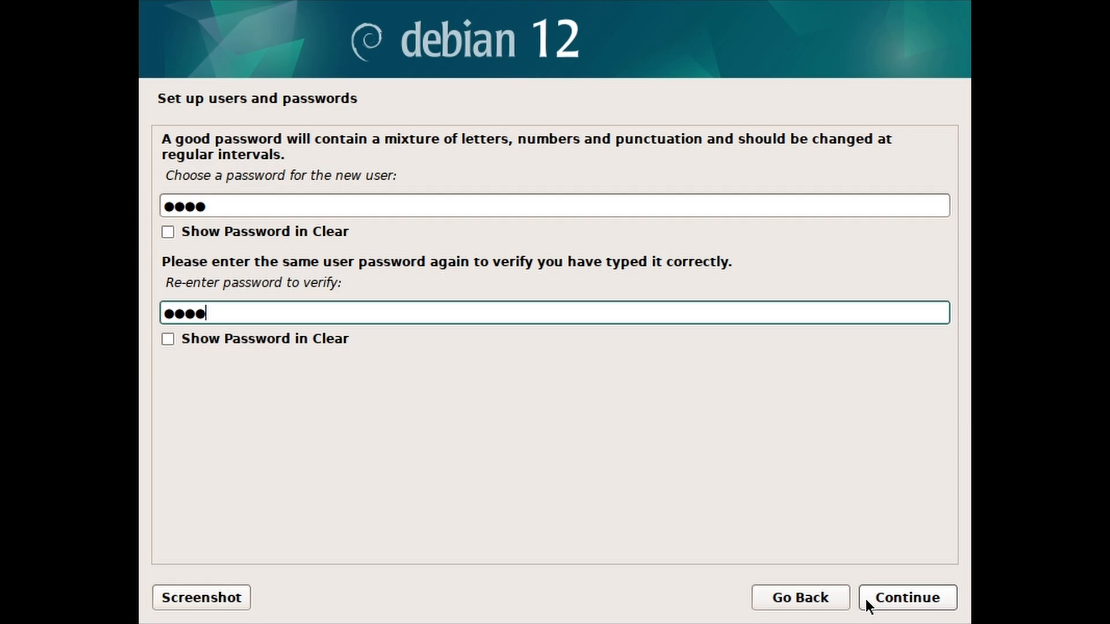
pyautogui.click(867, 600)
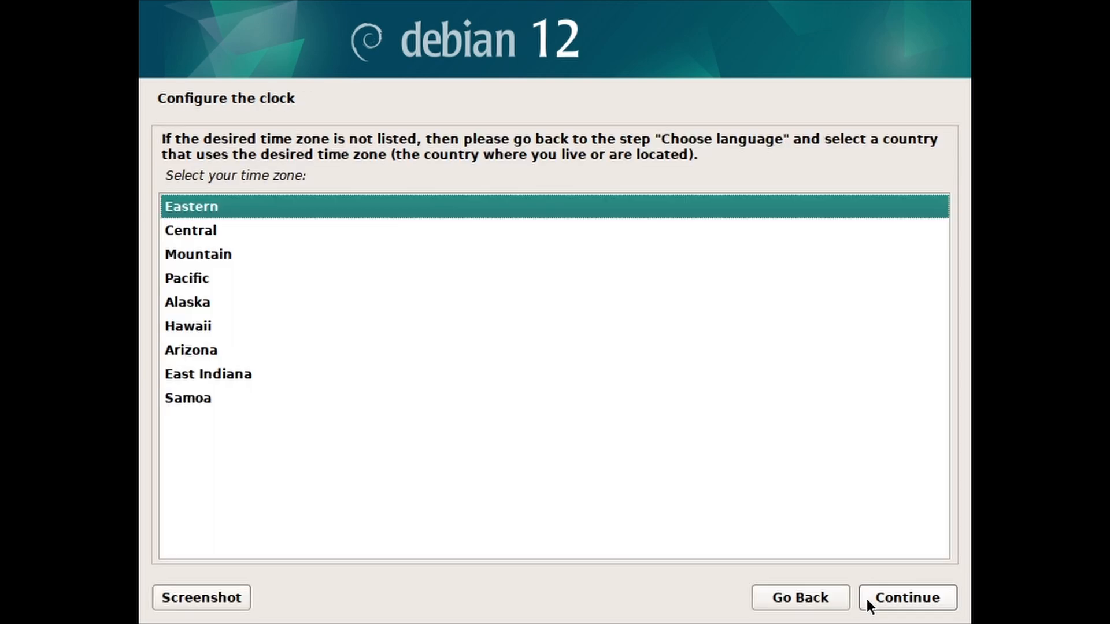
# Step: Accept the Eastern time zone
pyautogui.click(874, 600)
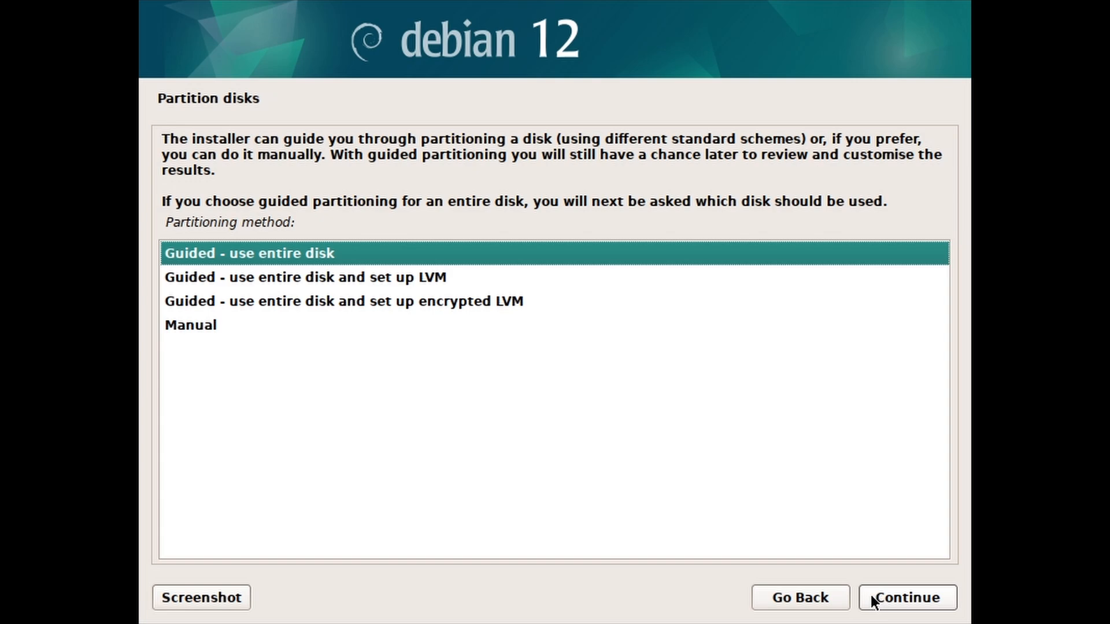
# Step: Run guided partitioning on the whole 268.4 GB sda disk with all files in one partition
pyautogui.click(871, 595)
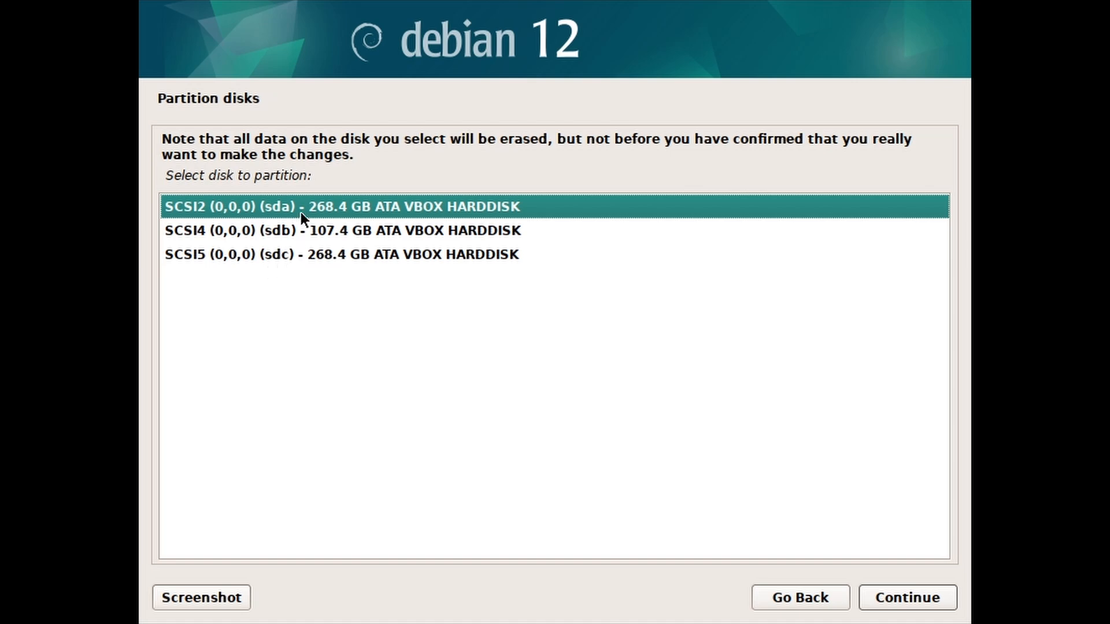
pyautogui.click(870, 599)
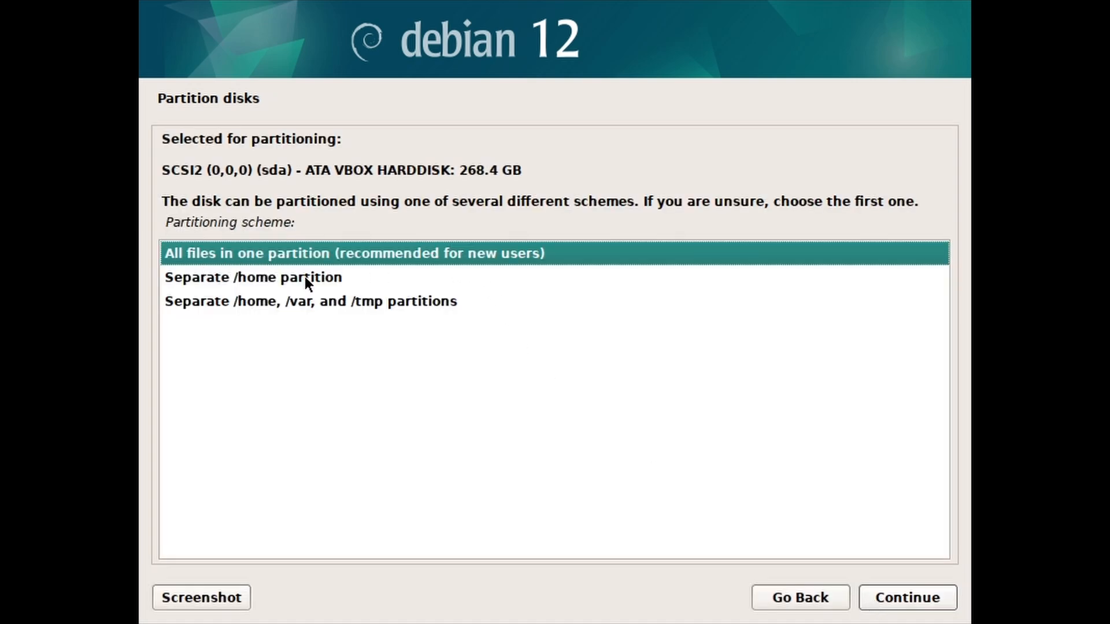
pyautogui.click(865, 598)
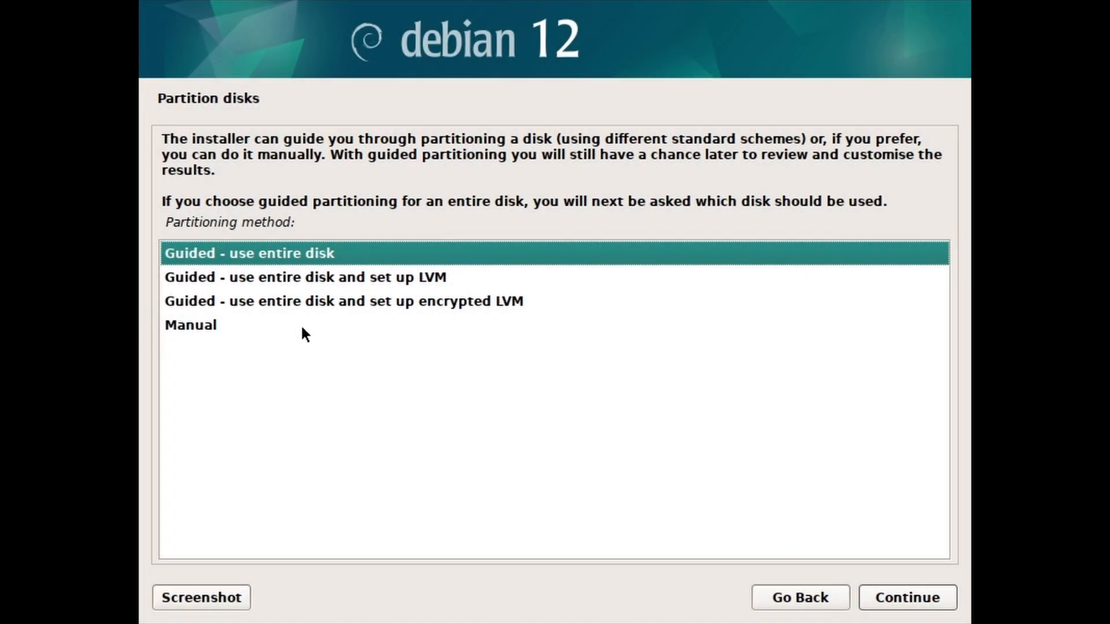
# Step: Switch to manual partitioning and give sda a new empty gpt partition table
pyautogui.click(302, 328)
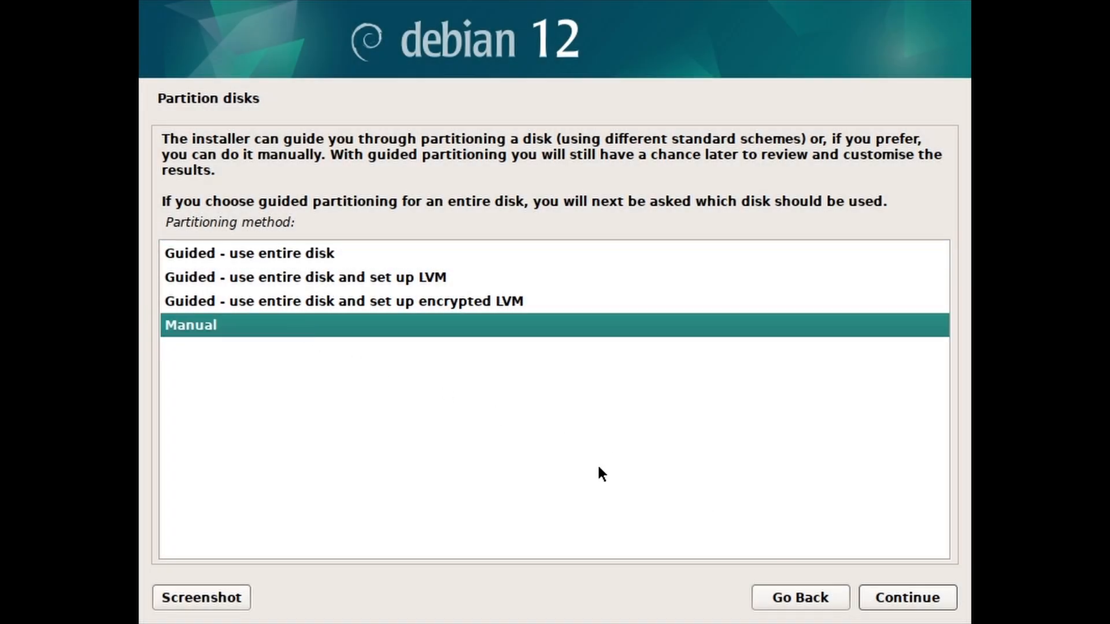
pyautogui.click(881, 604)
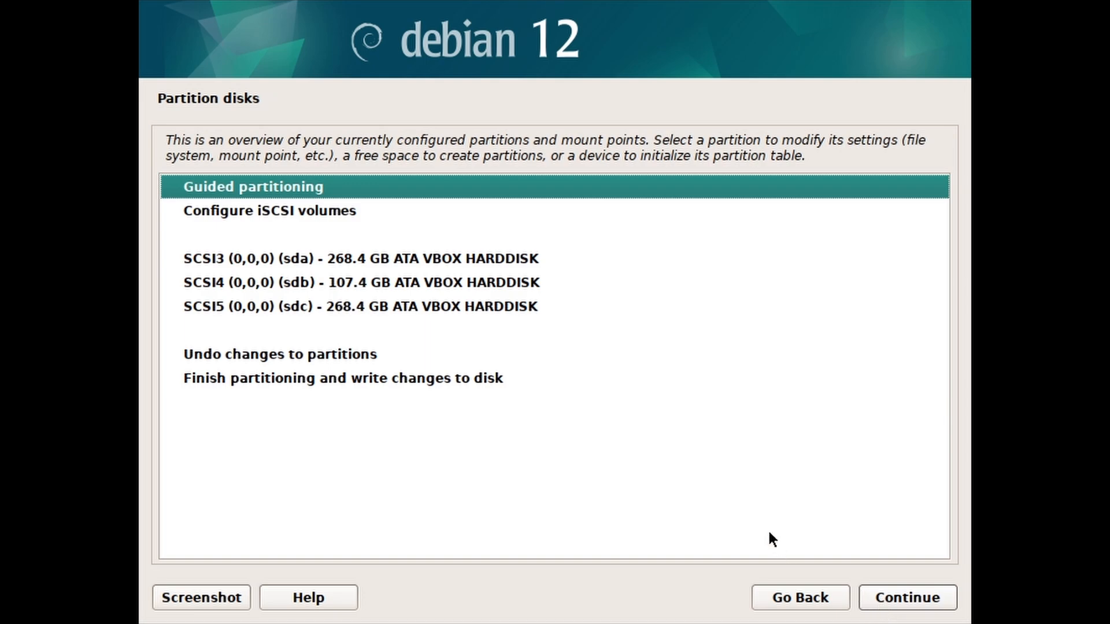
pyautogui.click(313, 266)
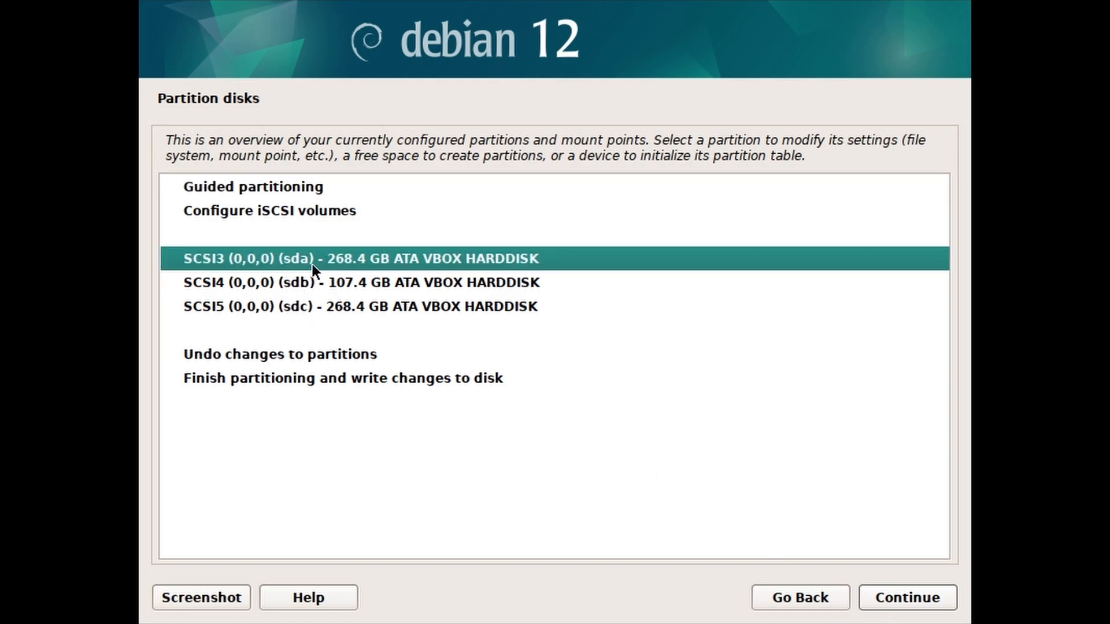
pyautogui.click(876, 597)
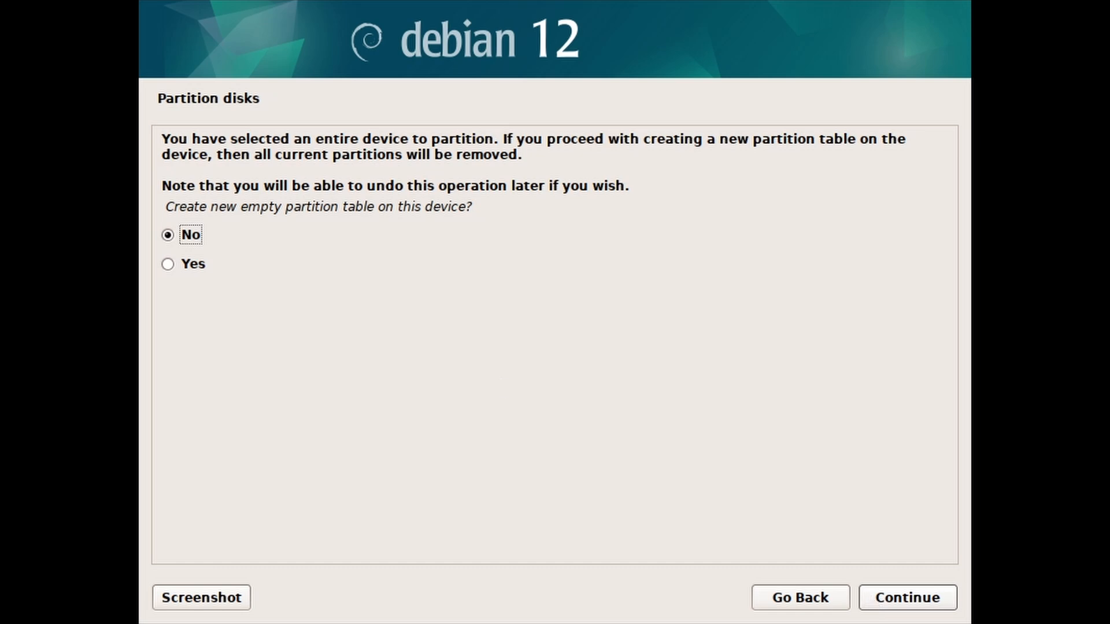
pyautogui.click(206, 263)
pyautogui.click(866, 601)
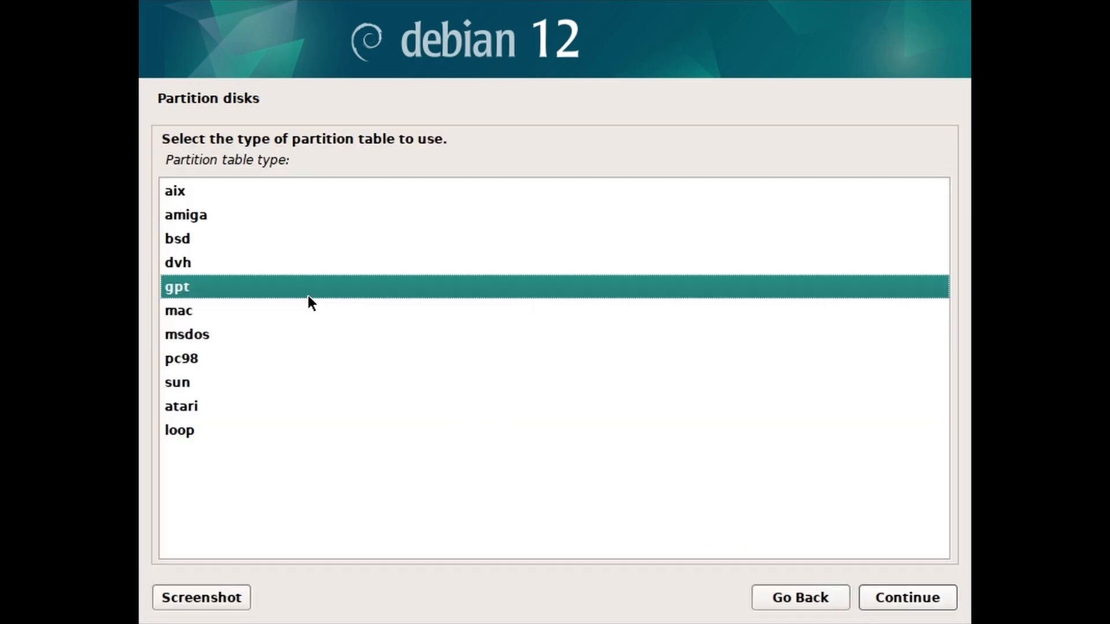
pyautogui.click(241, 344)
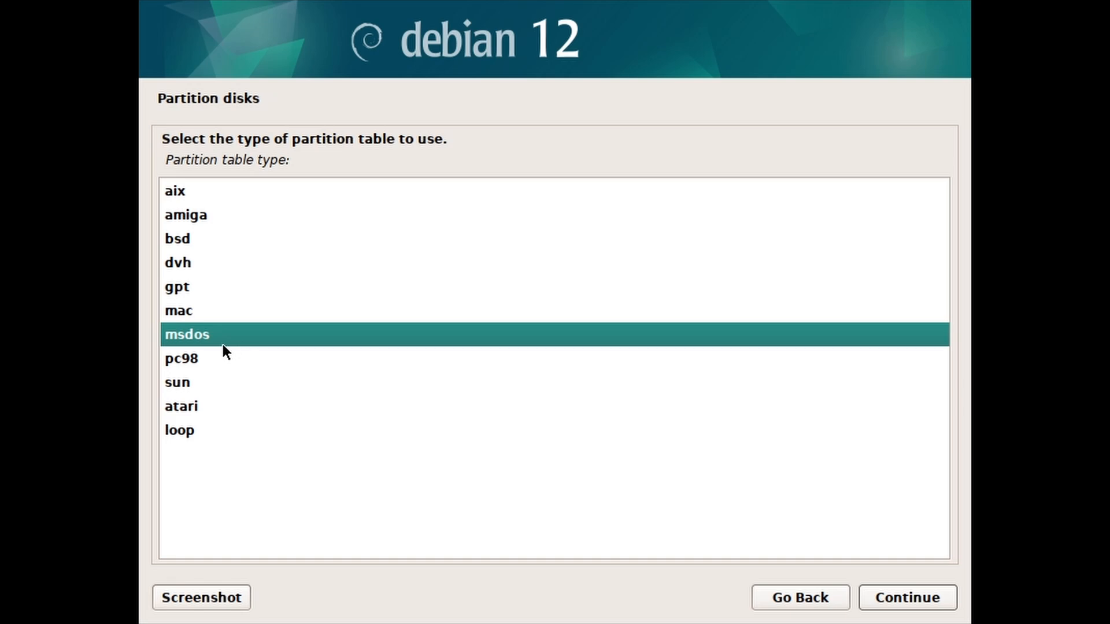
pyautogui.click(203, 289)
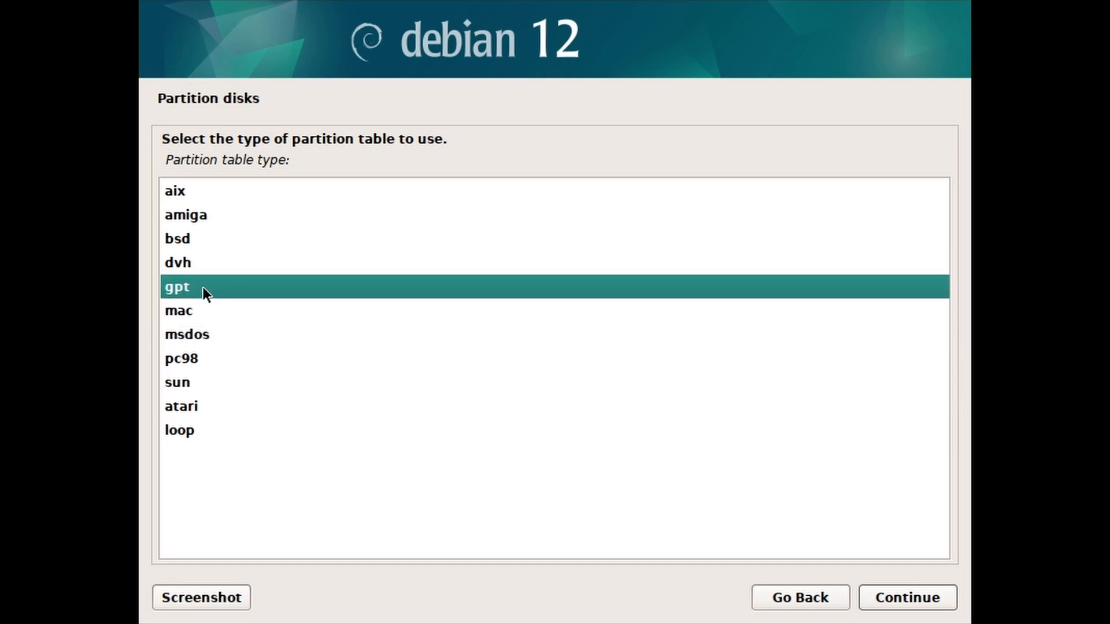
pyautogui.click(868, 601)
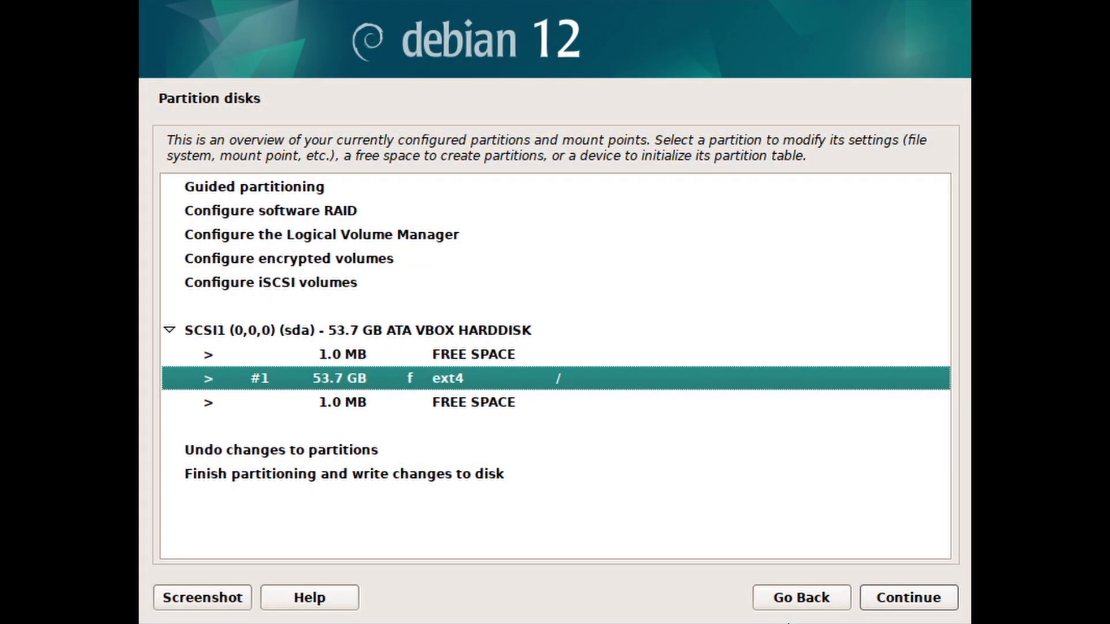
# Step: Delete the existing ext4 partition #1 on sda
pyautogui.press('Return')
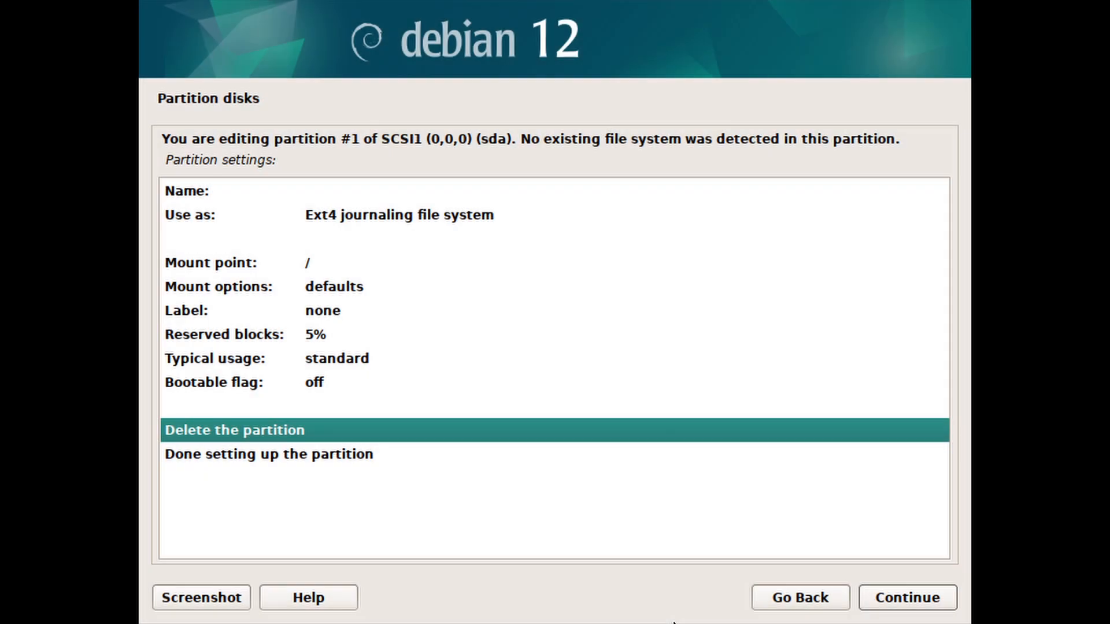
pyautogui.click(869, 601)
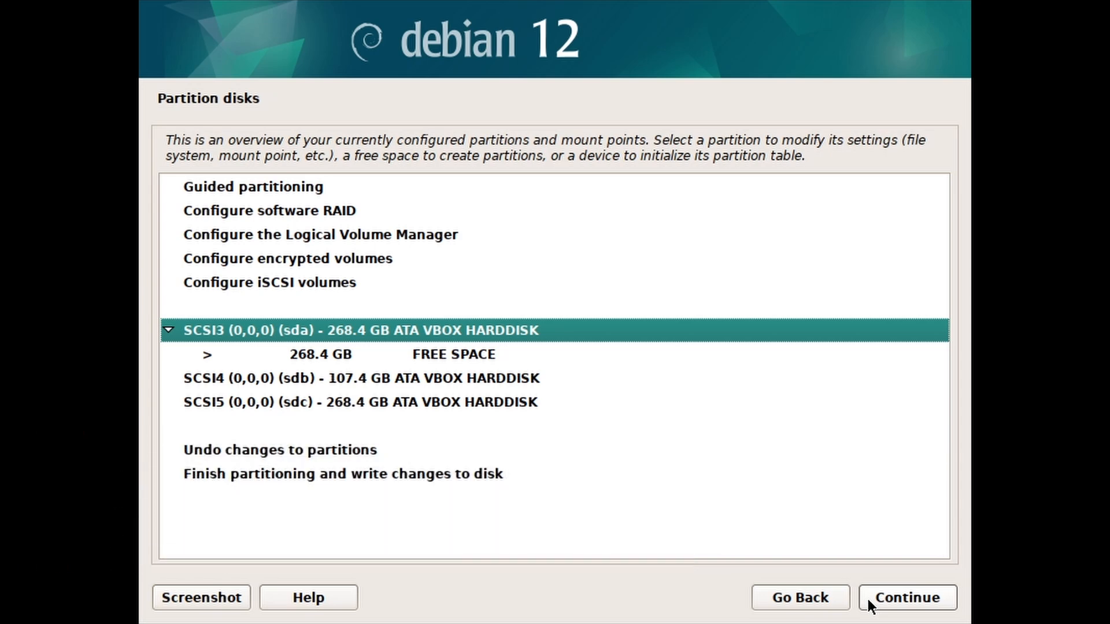
# Step: Create a new 500 MB partition at the beginning of the sda free space
pyautogui.click(467, 357)
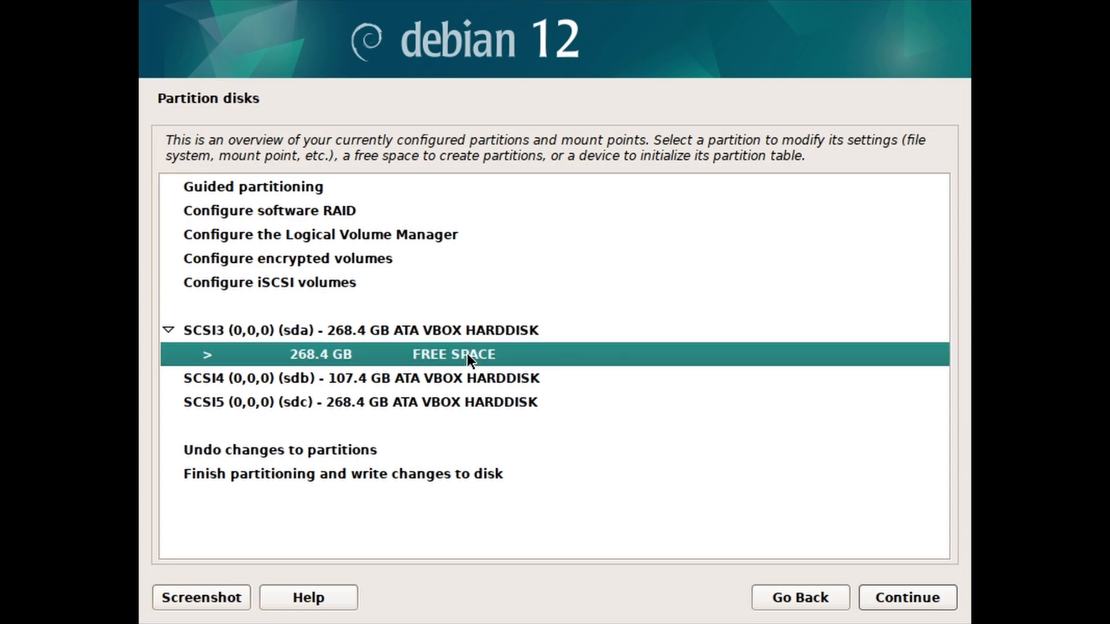
pyautogui.click(883, 598)
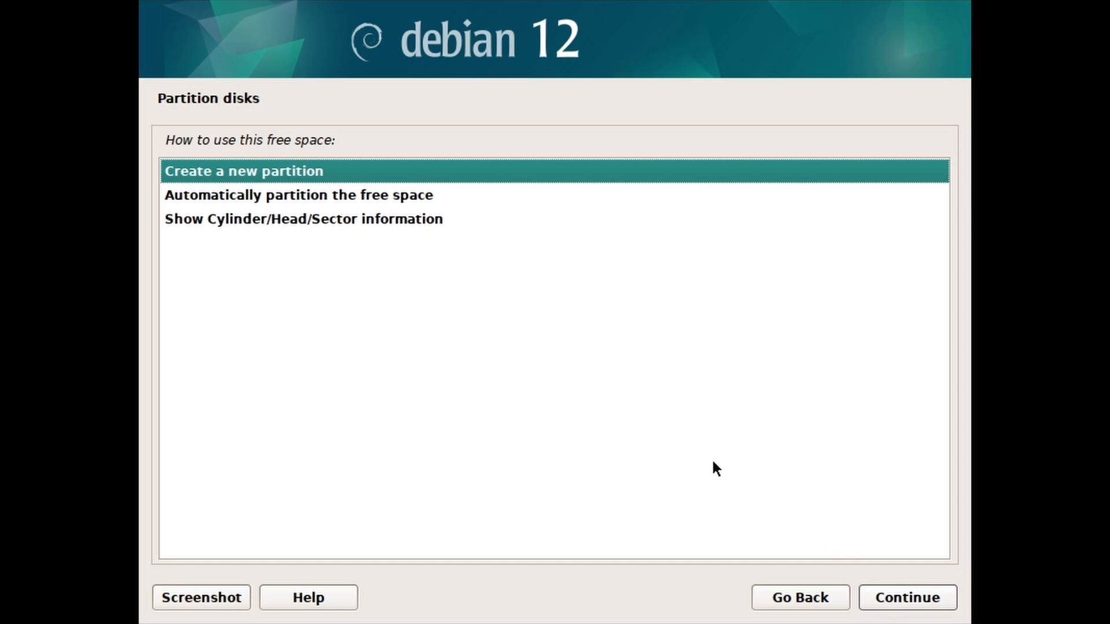
pyautogui.click(877, 601)
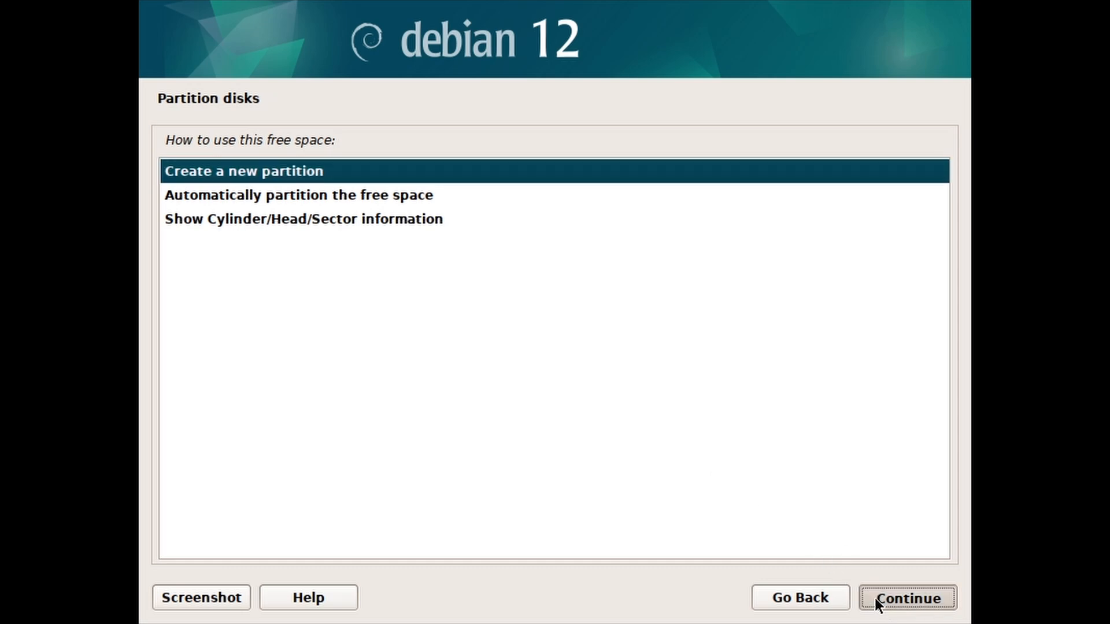
pyautogui.write('500 ')
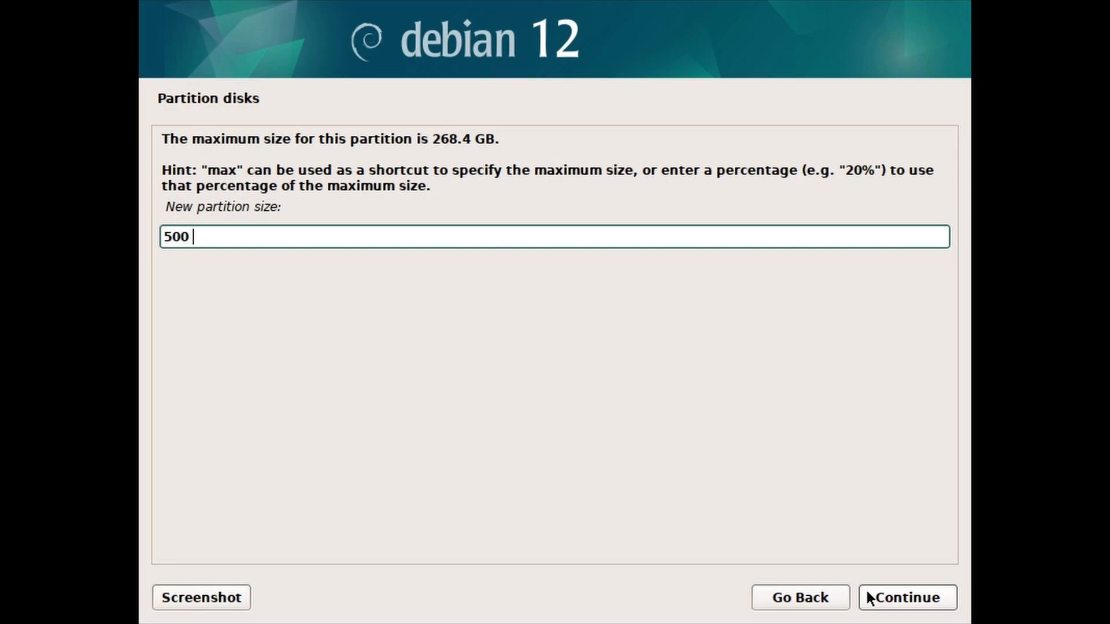
pyautogui.write('MB')
pyautogui.click(872, 601)
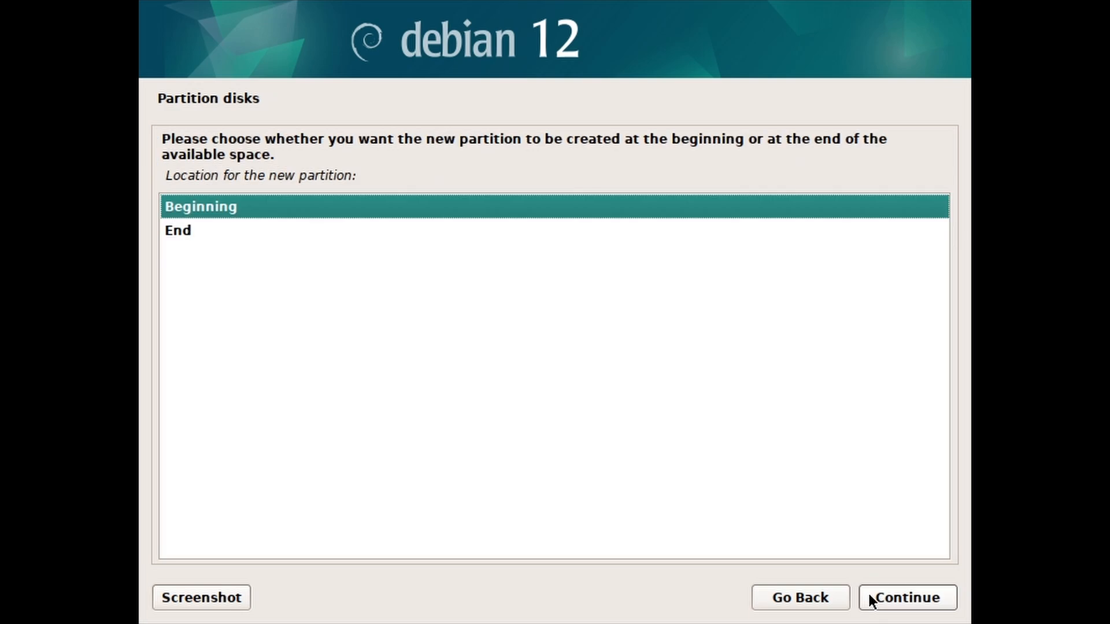
pyautogui.click(871, 601)
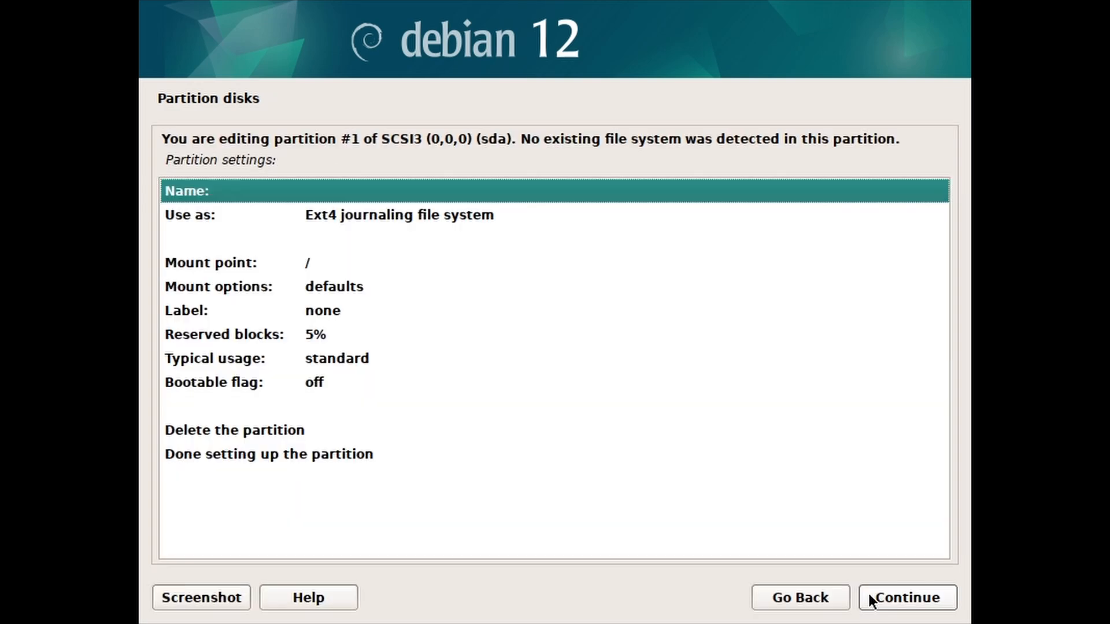
# Step: Set the new partition to be used as an EFI System Partition and finish its setup
pyautogui.click(346, 217)
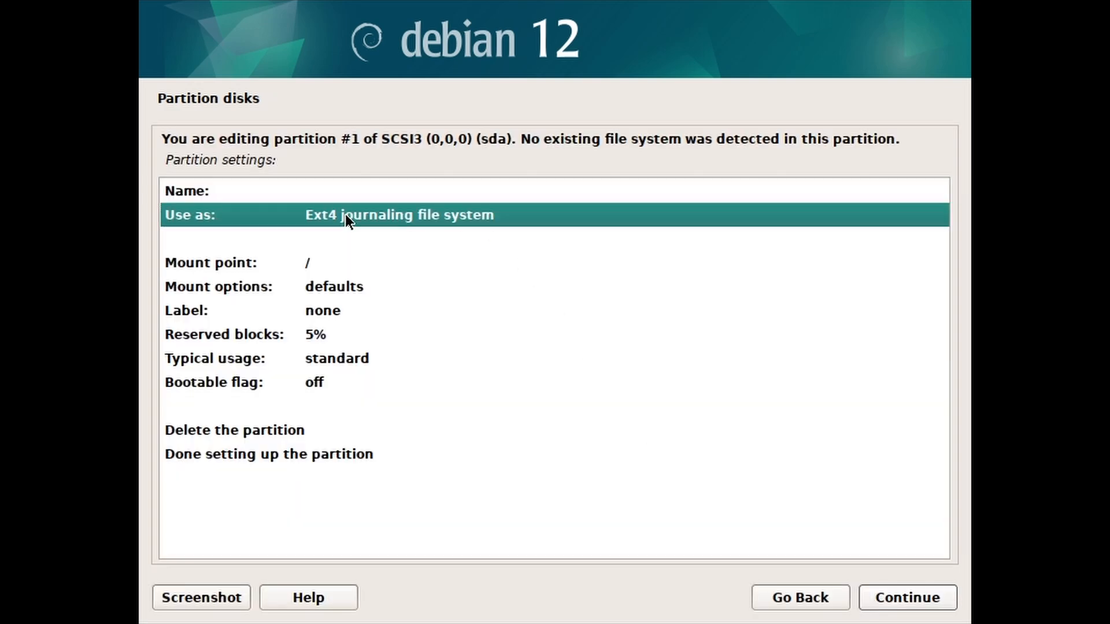
pyautogui.doubleClick(246, 216)
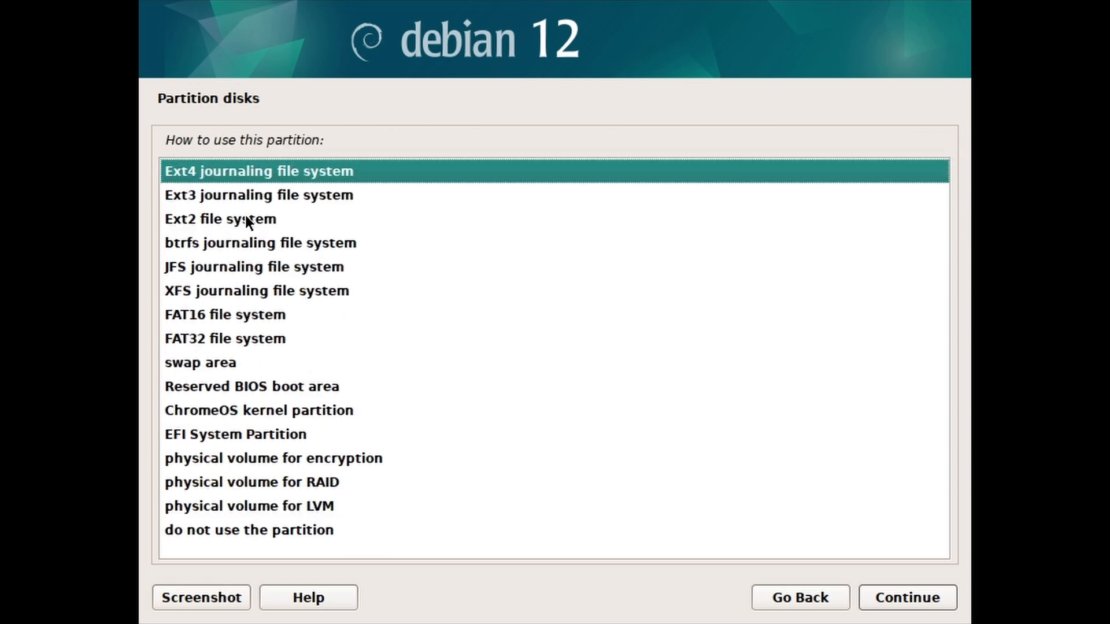
pyautogui.click(238, 434)
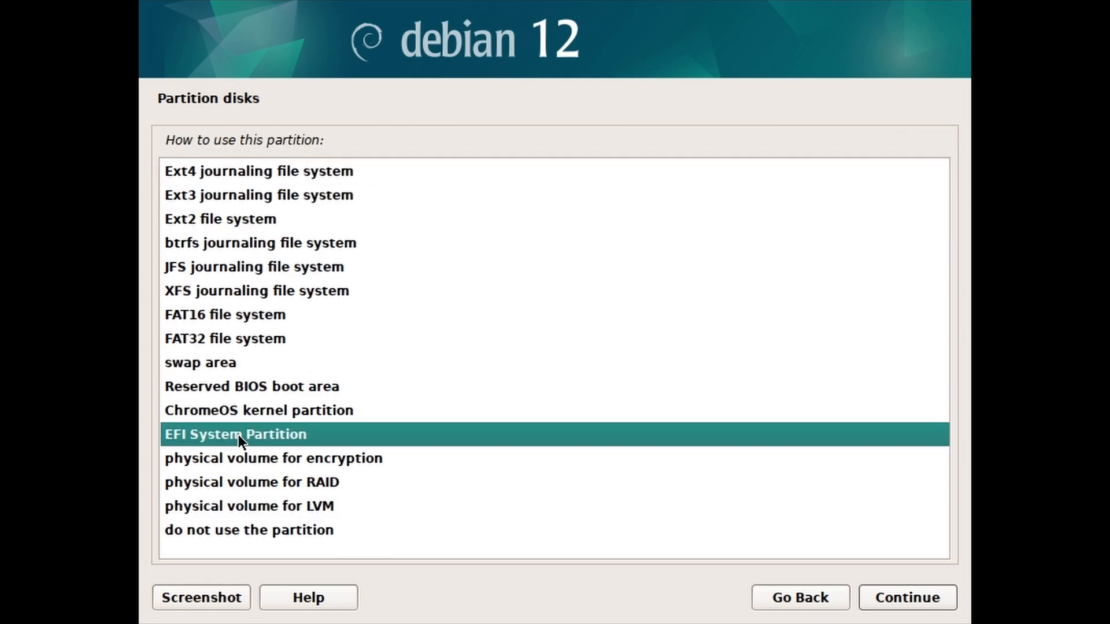
pyautogui.click(877, 601)
pyautogui.click(317, 266)
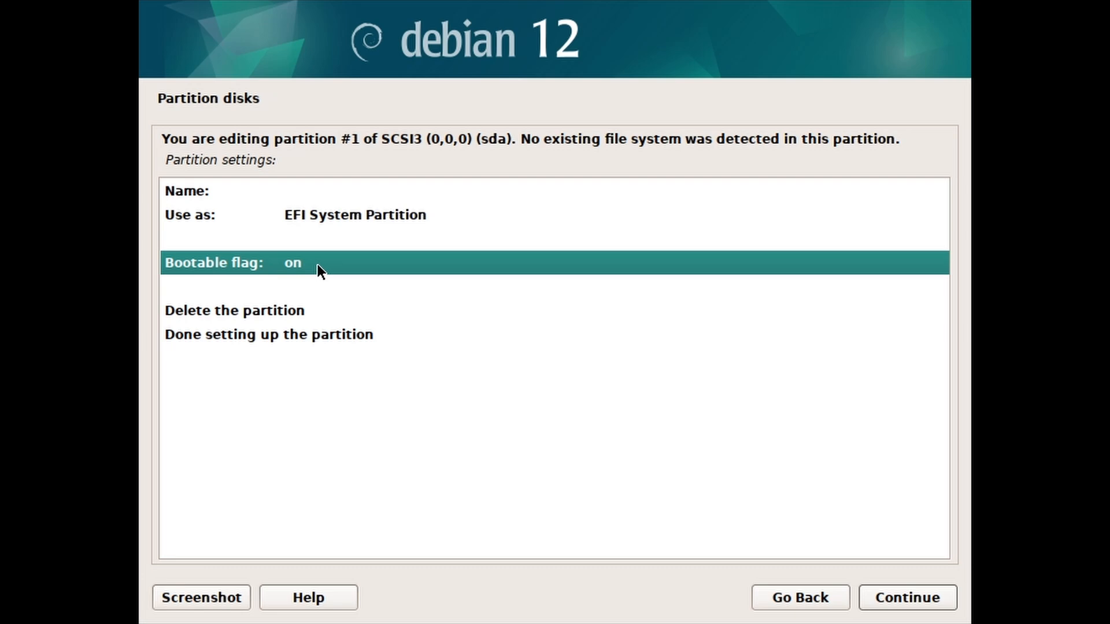
pyautogui.click(310, 334)
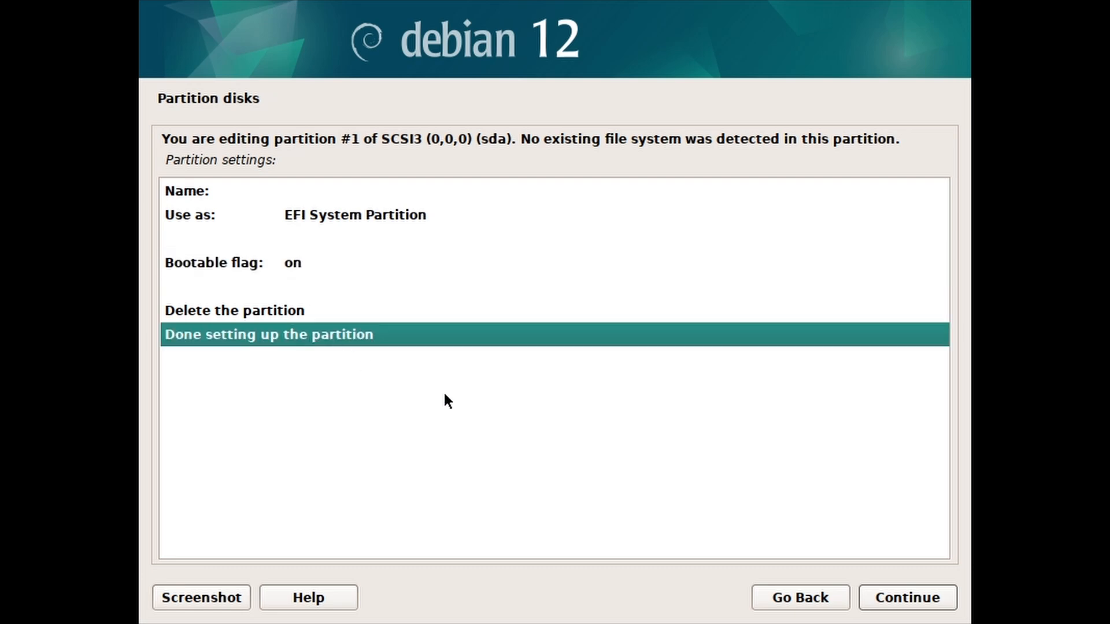
pyautogui.click(875, 605)
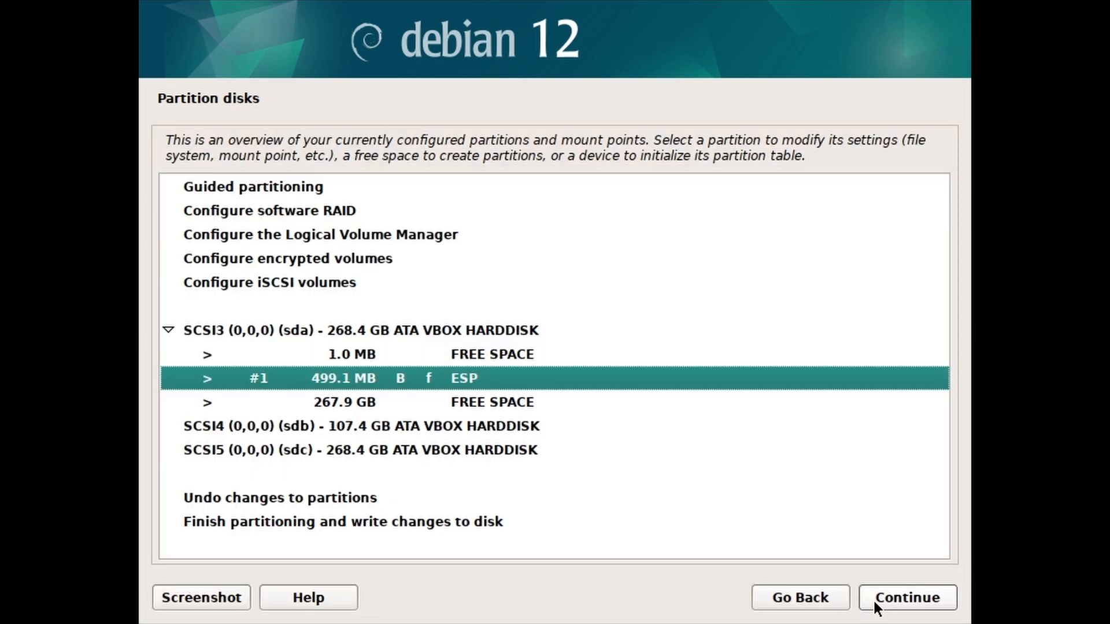
# Step: Create a 260 GB partition at the beginning of the 267.9 GB free space
pyautogui.click(478, 404)
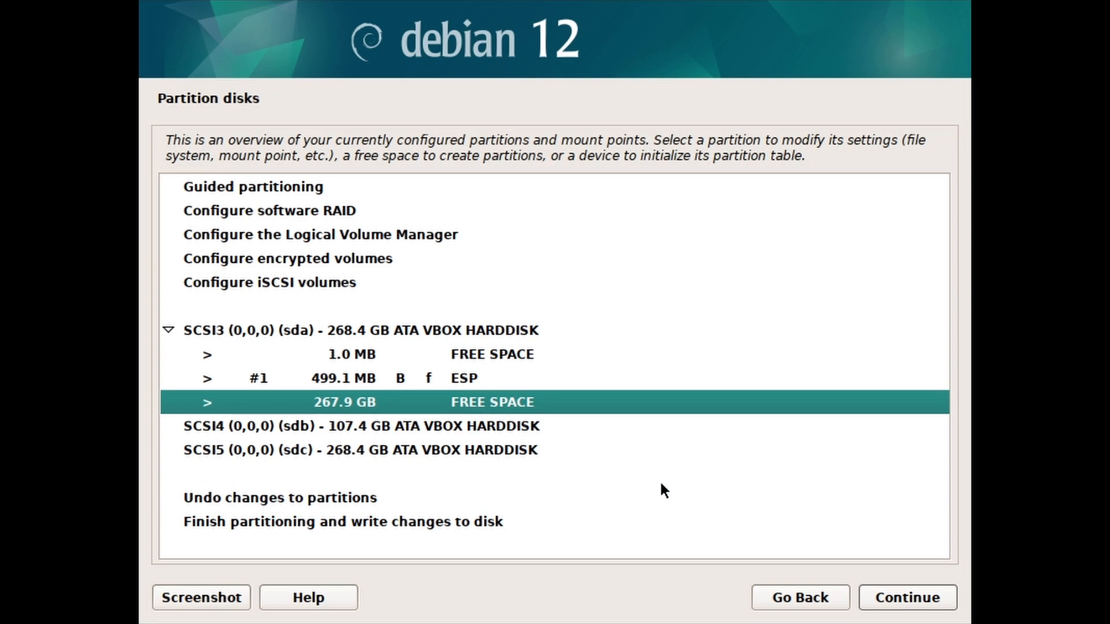
pyautogui.click(868, 607)
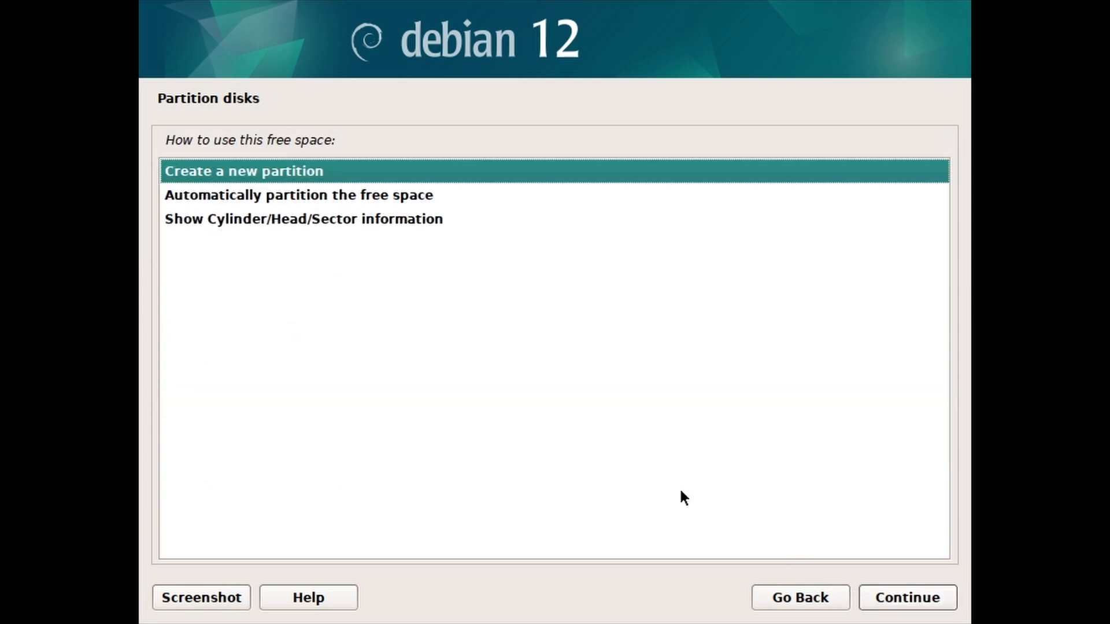
pyautogui.click(874, 603)
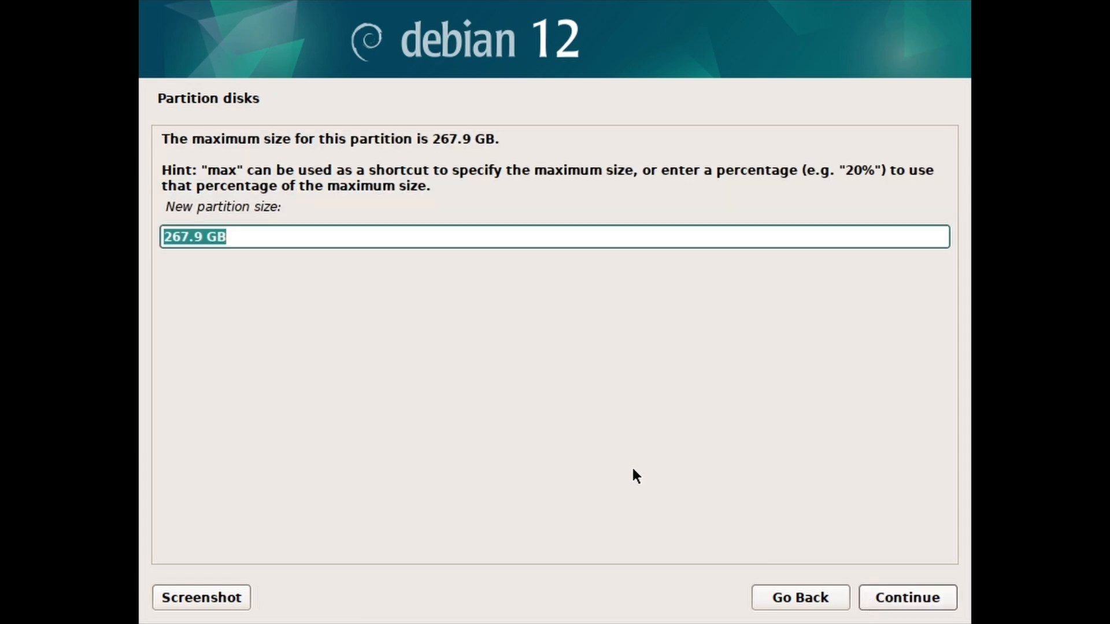
pyautogui.write('260 GB')
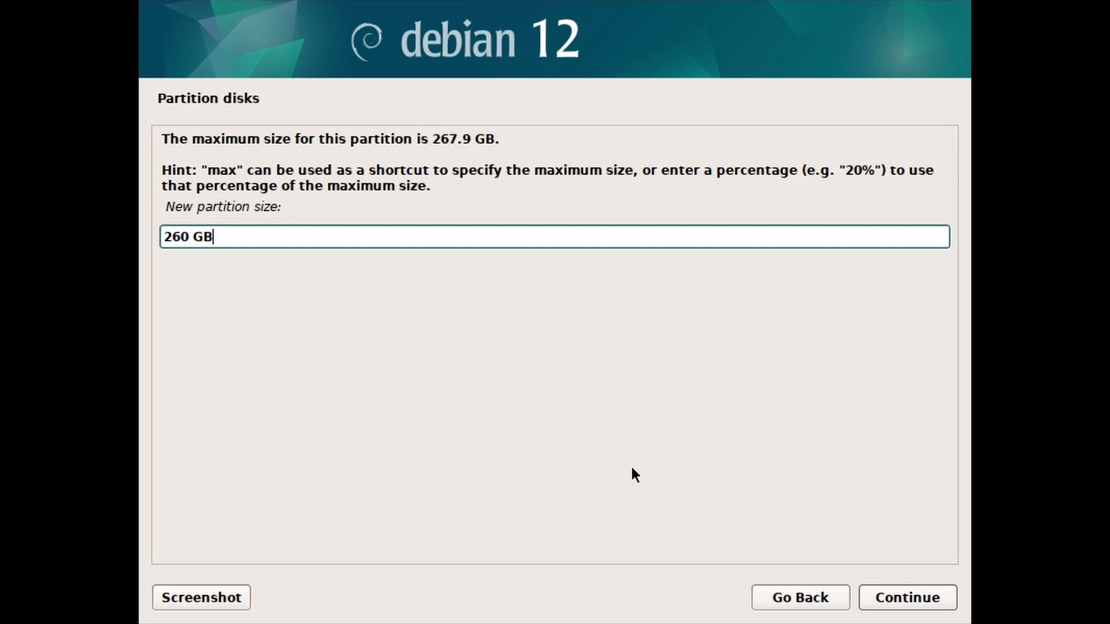
pyautogui.click(873, 601)
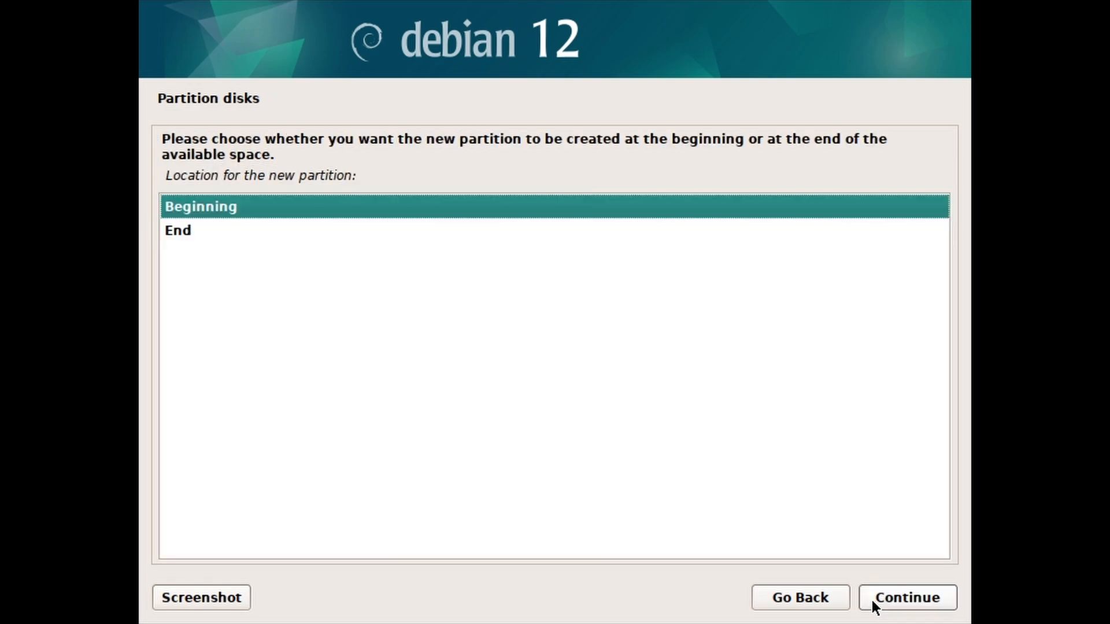
pyautogui.click(872, 603)
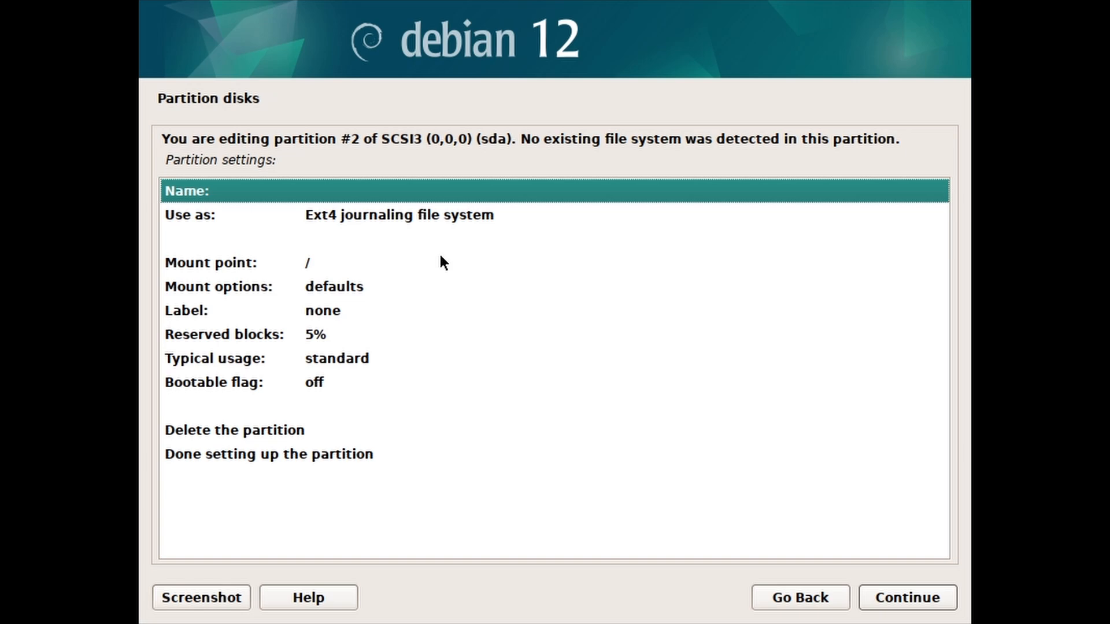
# Step: Format the partition as Ext4, mount it at /, and finish its setup
pyautogui.click(383, 214)
pyautogui.doubleClick(293, 215)
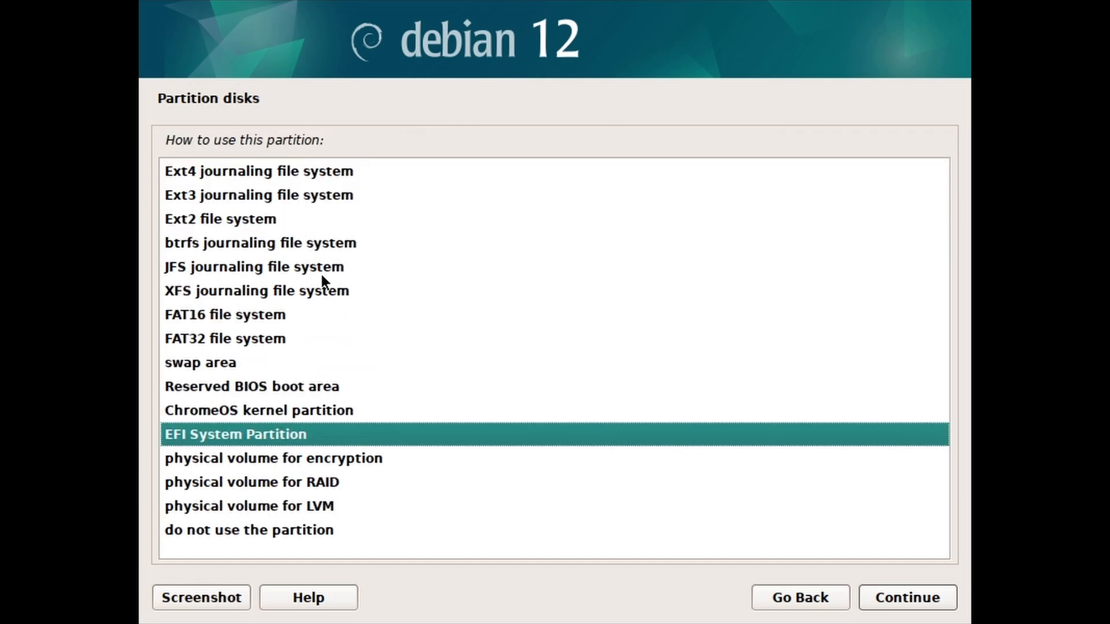
pyautogui.click(286, 174)
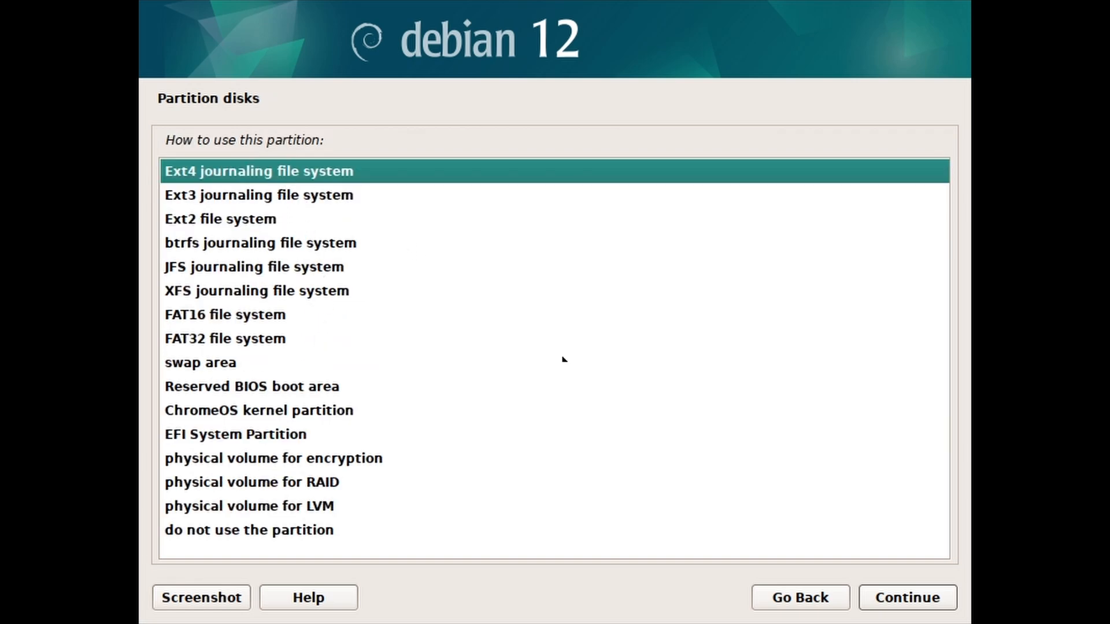
pyautogui.click(876, 600)
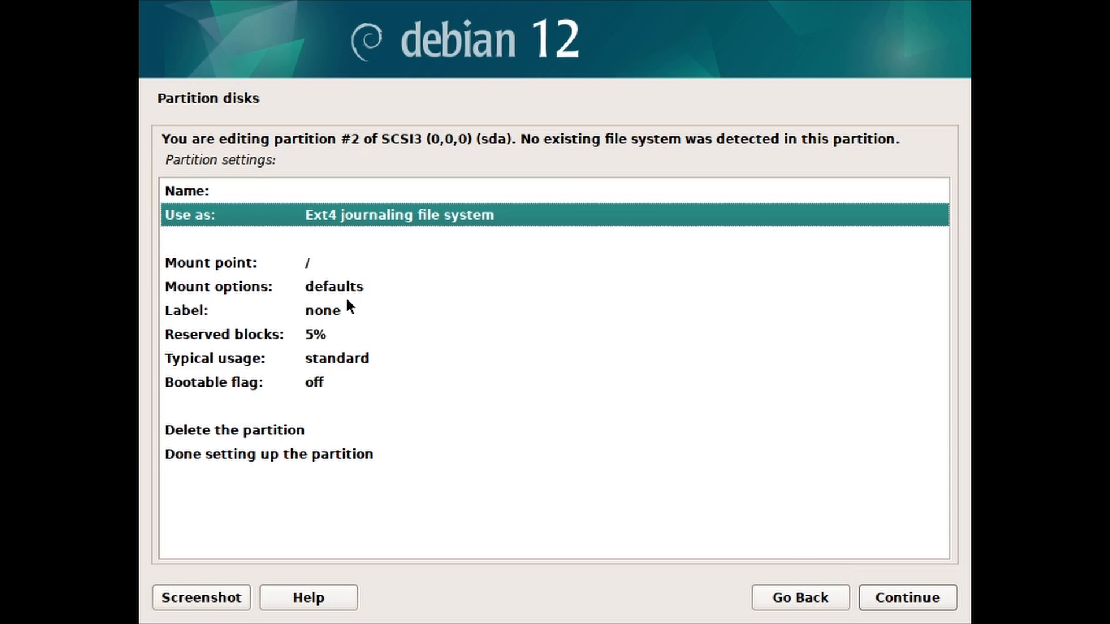
pyautogui.click(301, 264)
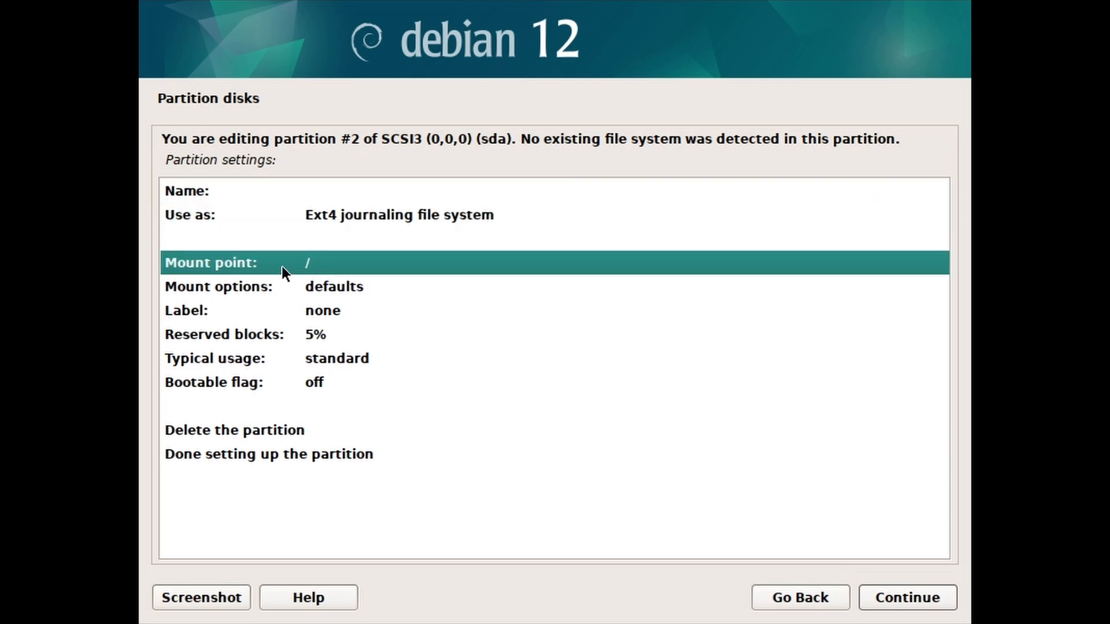
pyautogui.doubleClick(282, 266)
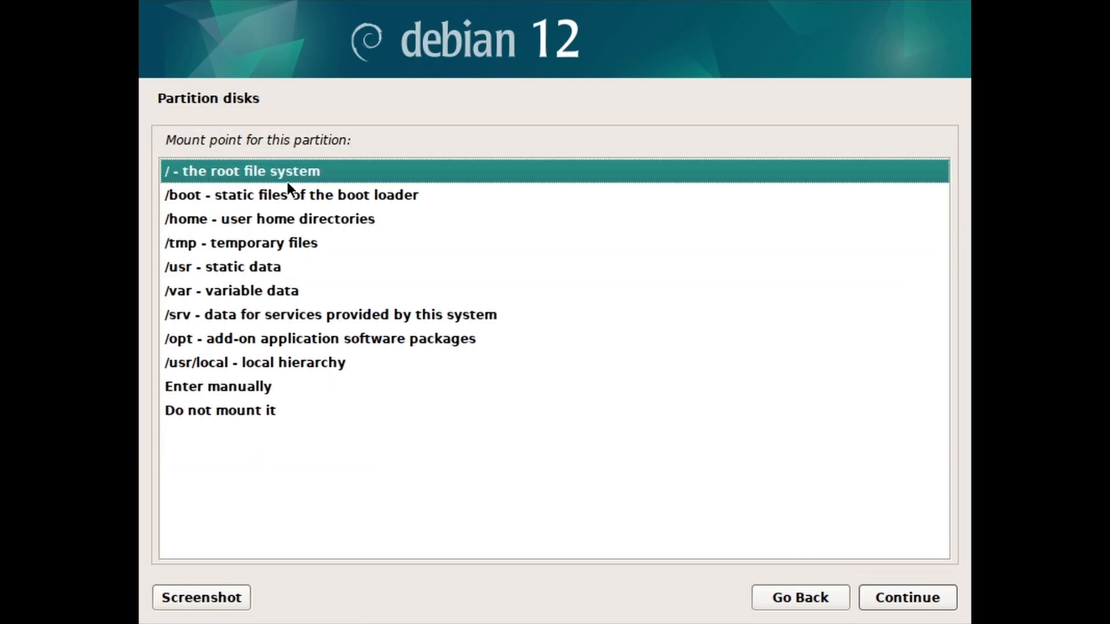
pyautogui.click(927, 607)
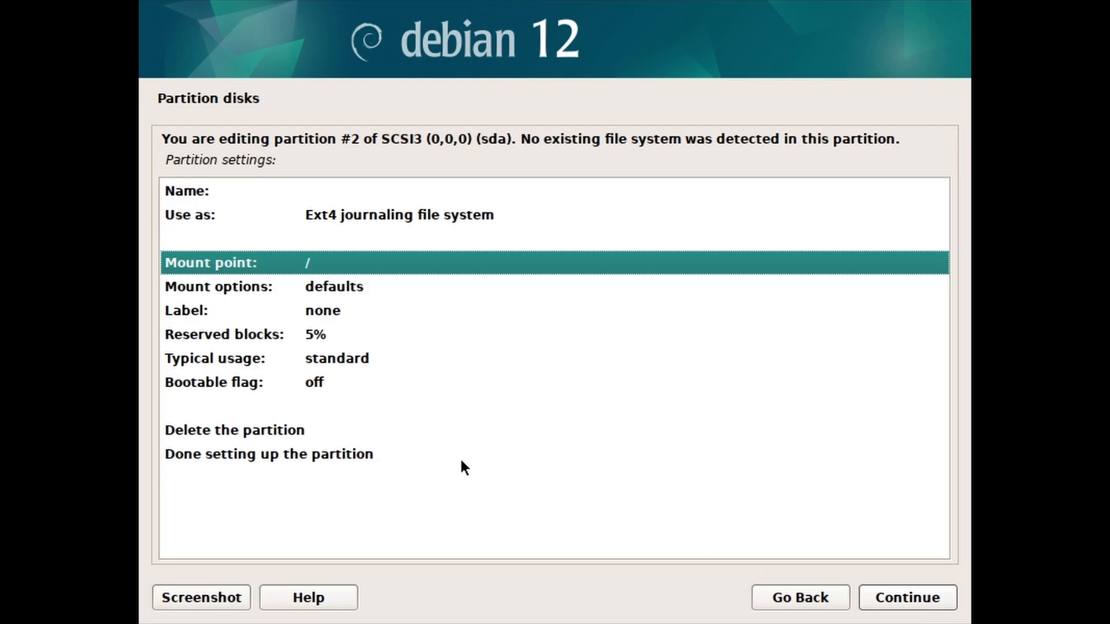
pyautogui.click(414, 456)
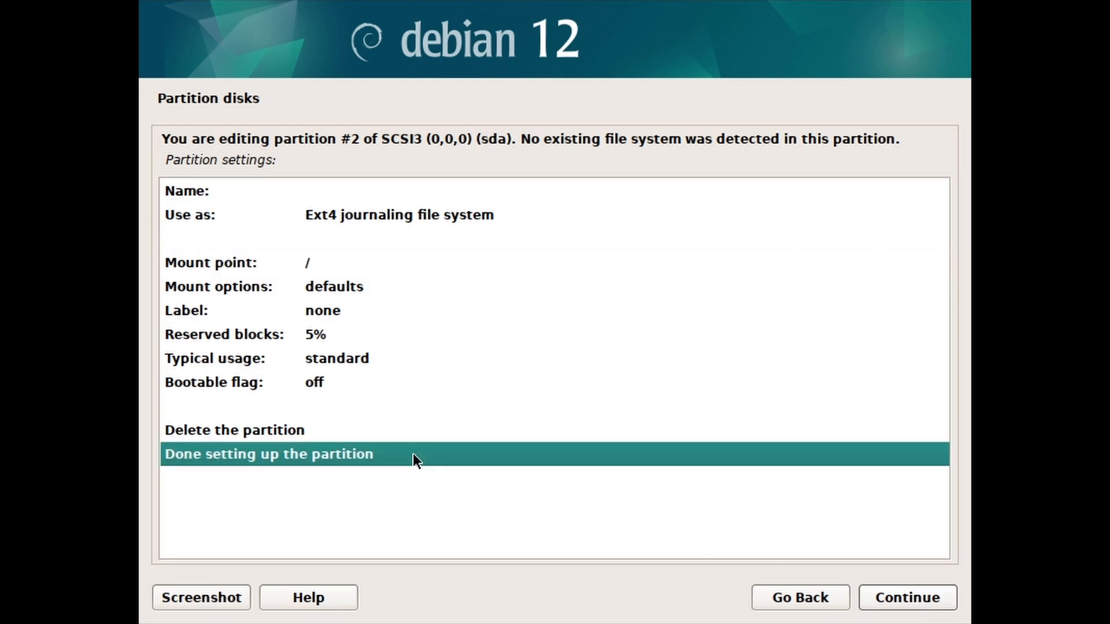
pyautogui.click(874, 604)
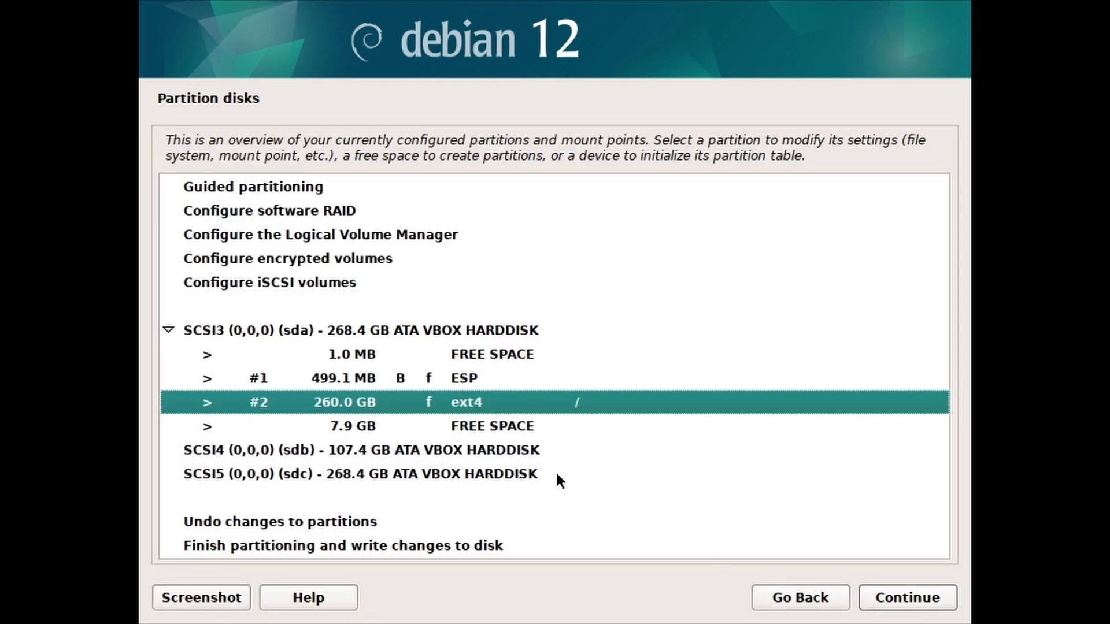
# Step: Turn the remaining 7.9 GB free space into a swap partition
pyautogui.click(508, 427)
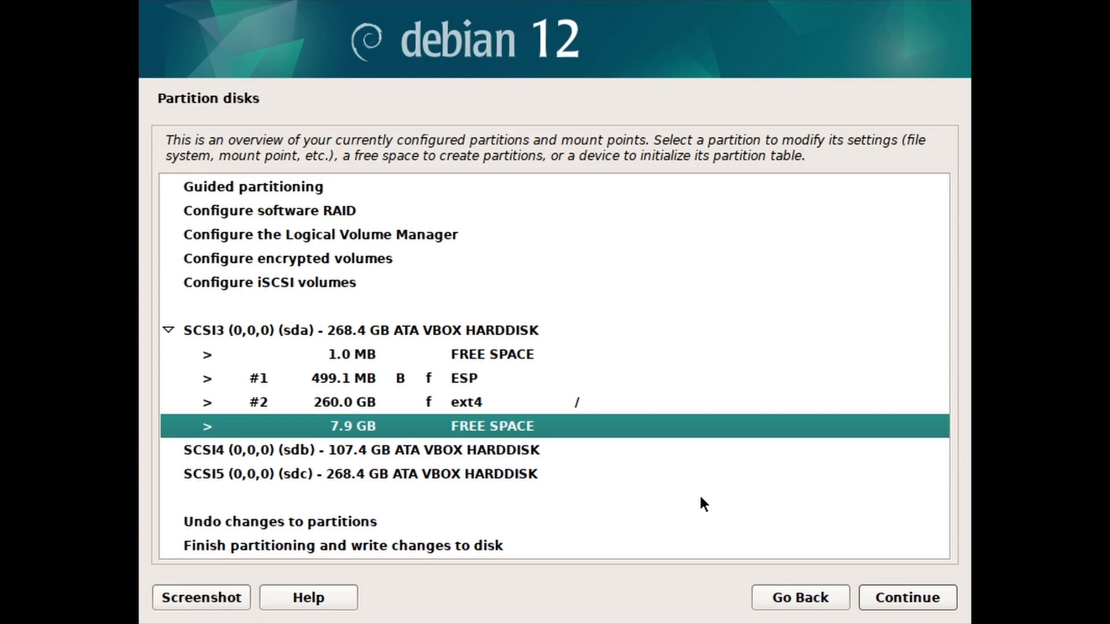
pyautogui.click(890, 604)
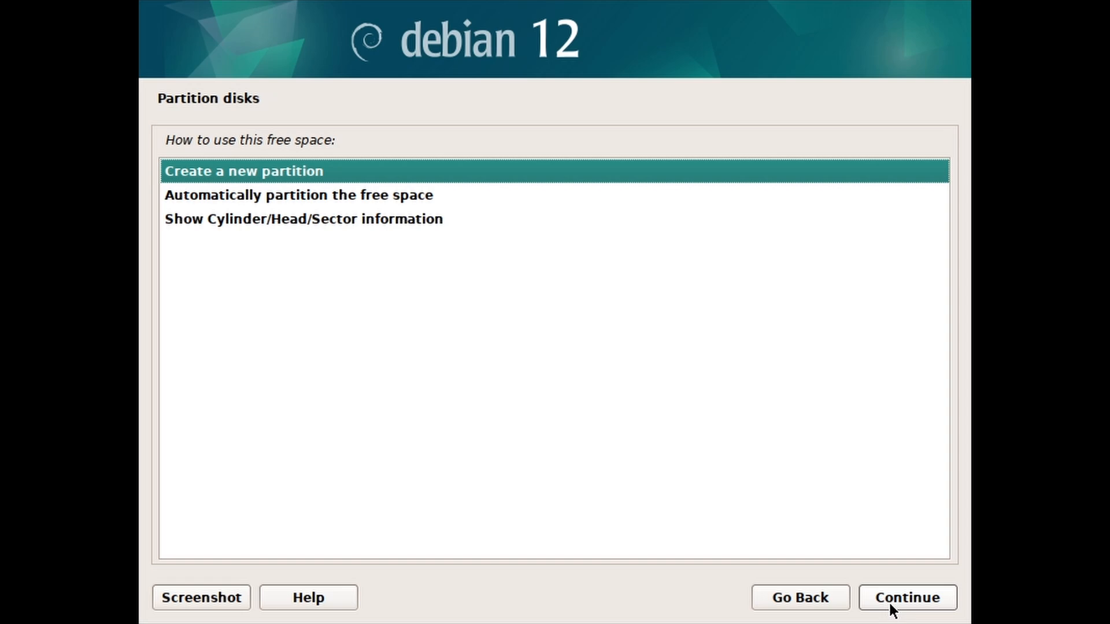
pyautogui.click(888, 601)
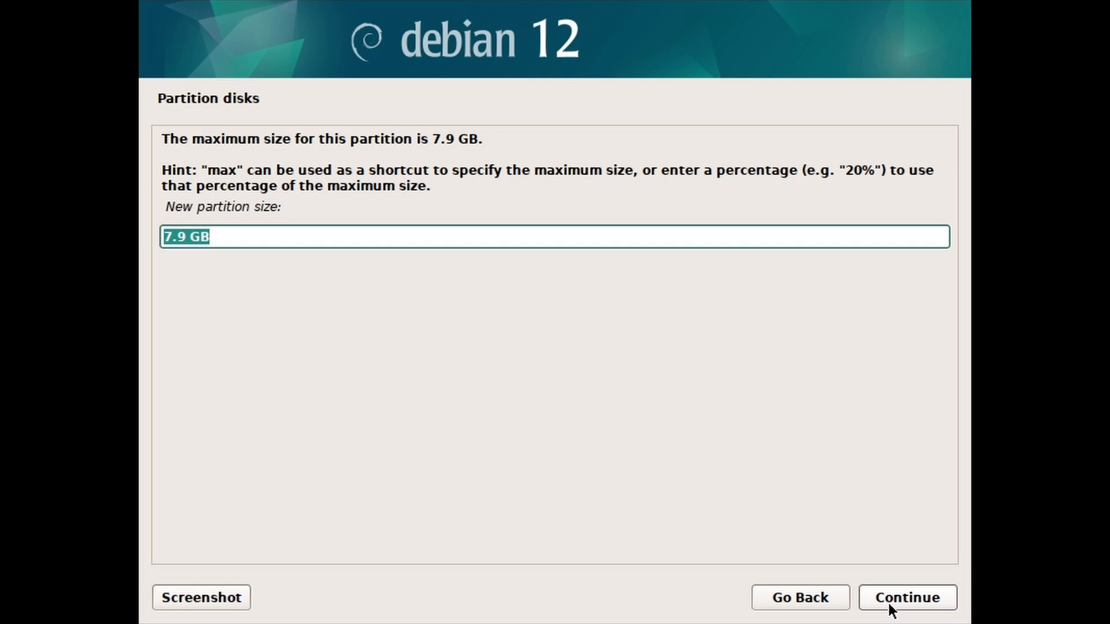
pyautogui.click(888, 604)
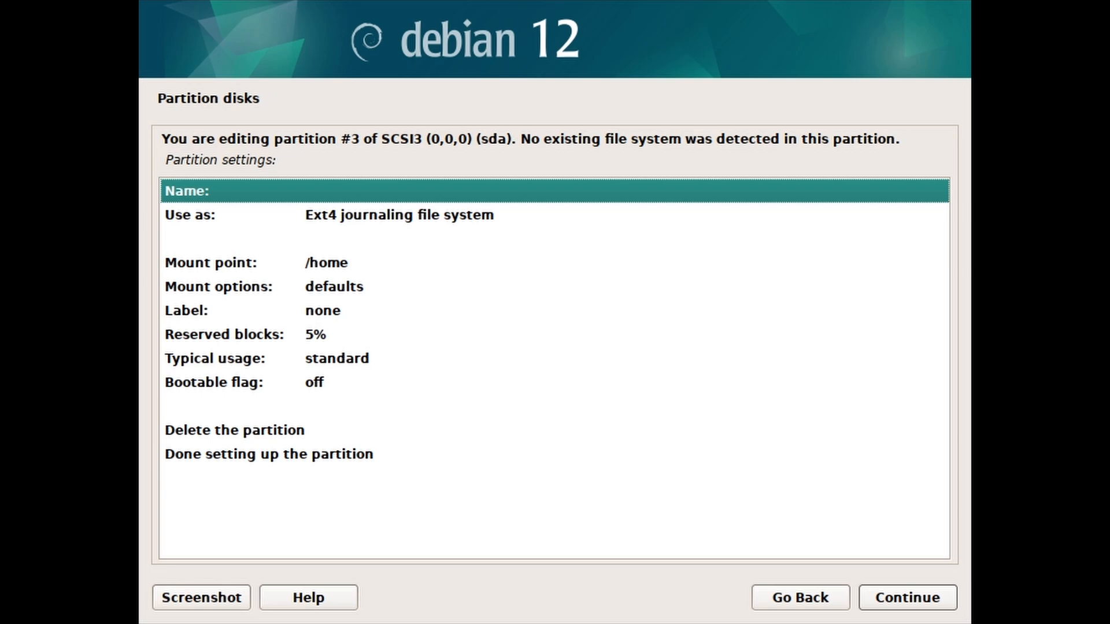
pyautogui.click(403, 216)
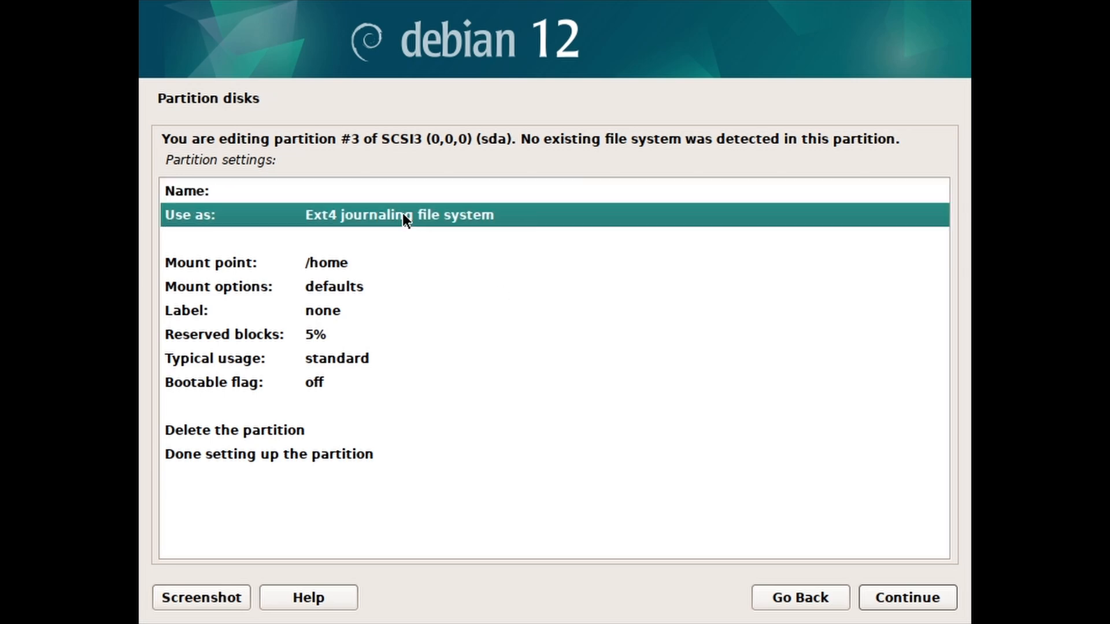
pyautogui.doubleClick(299, 216)
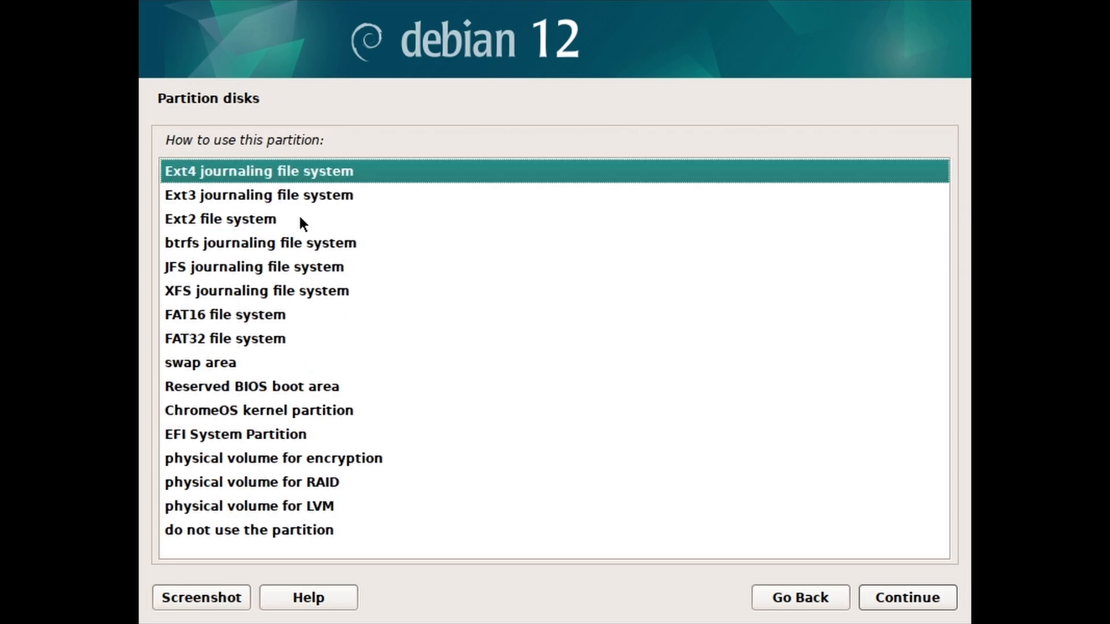
pyautogui.click(239, 369)
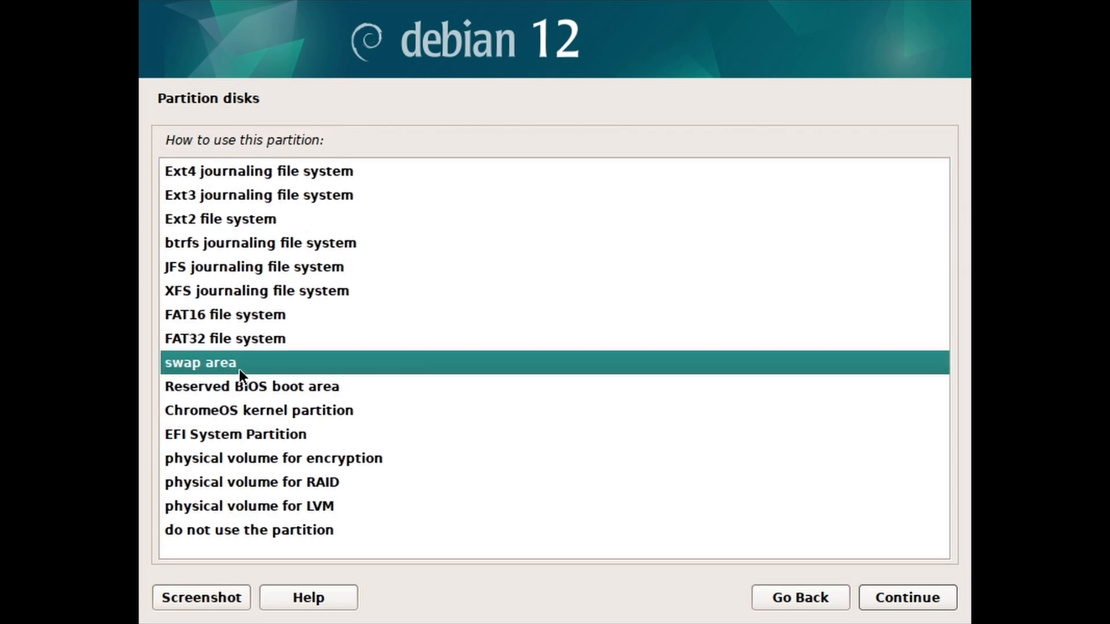
pyautogui.click(879, 598)
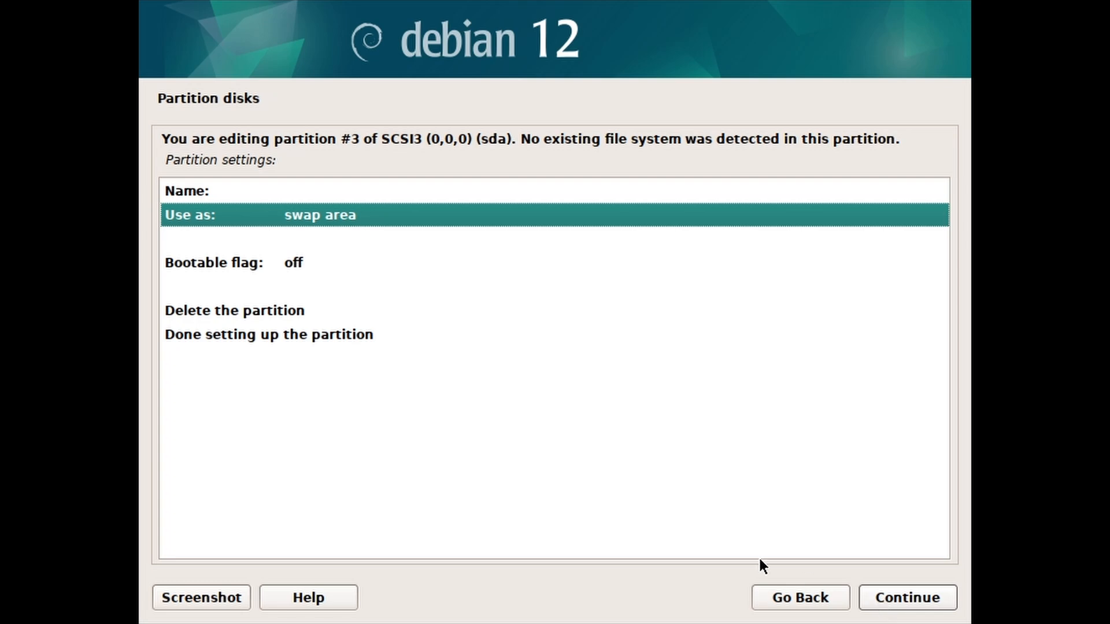
pyautogui.click(371, 341)
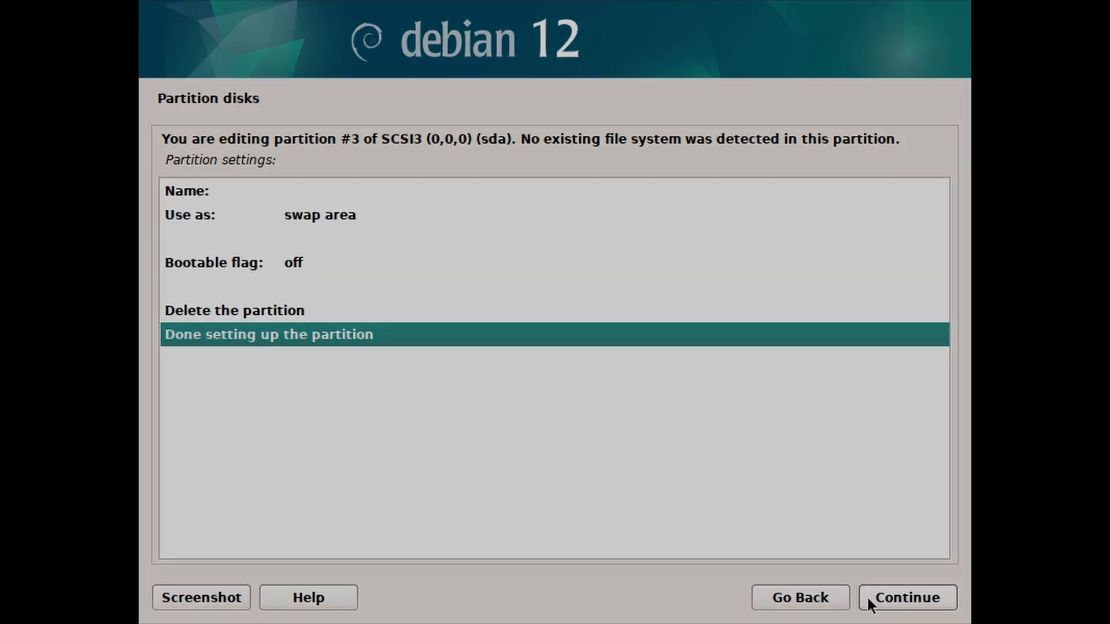
pyautogui.click(869, 602)
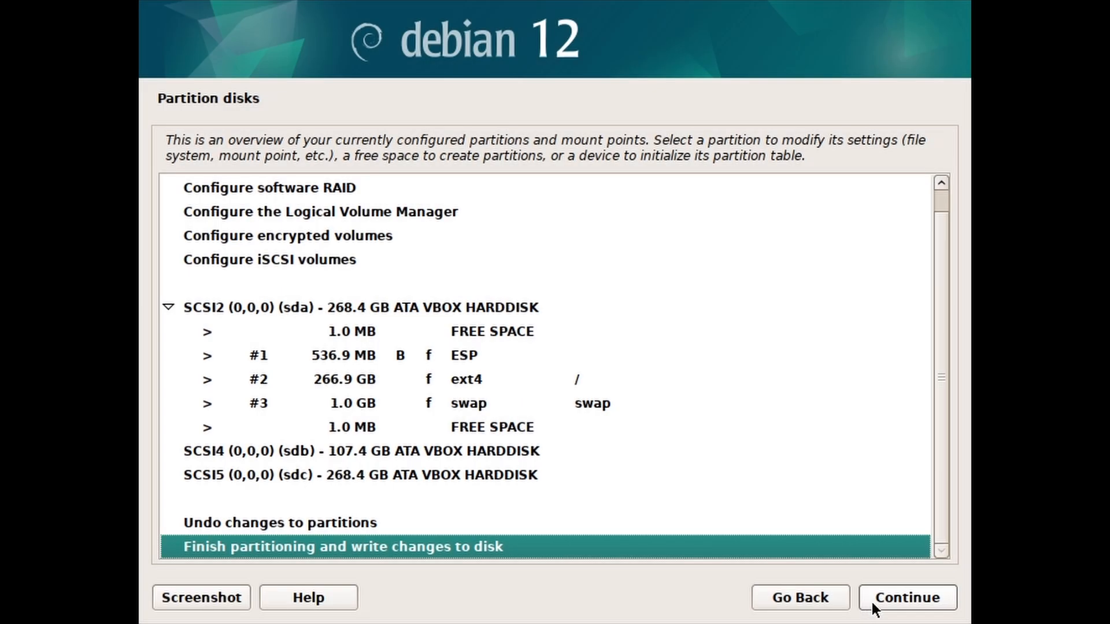
# Step: Finish partitioning and confirm Yes to writing the changes to disk
pyautogui.click(871, 601)
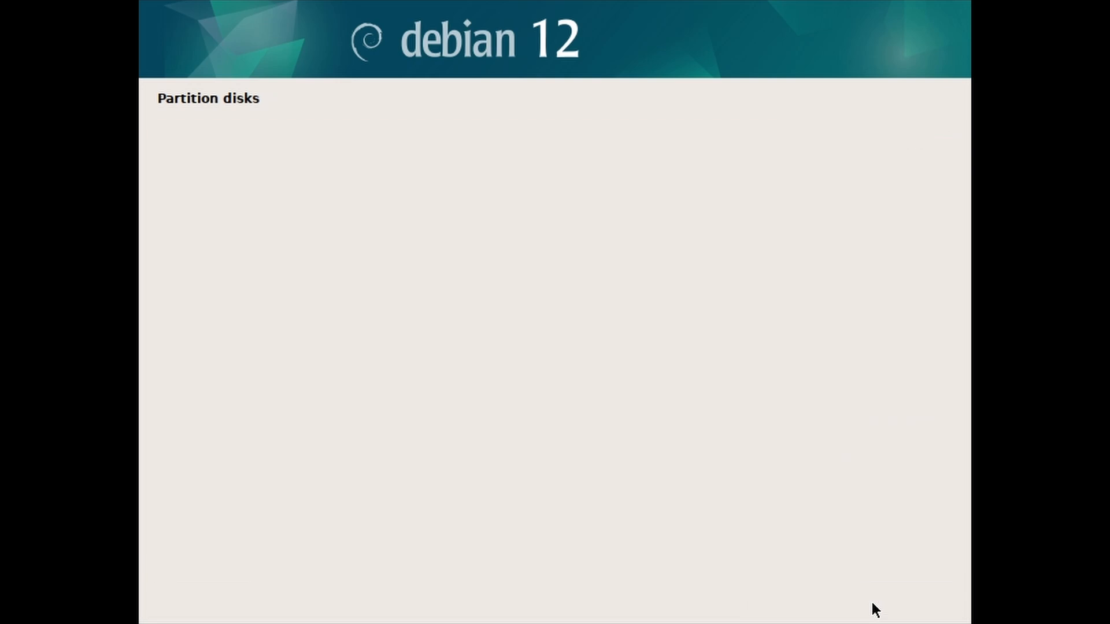
pyautogui.click(188, 359)
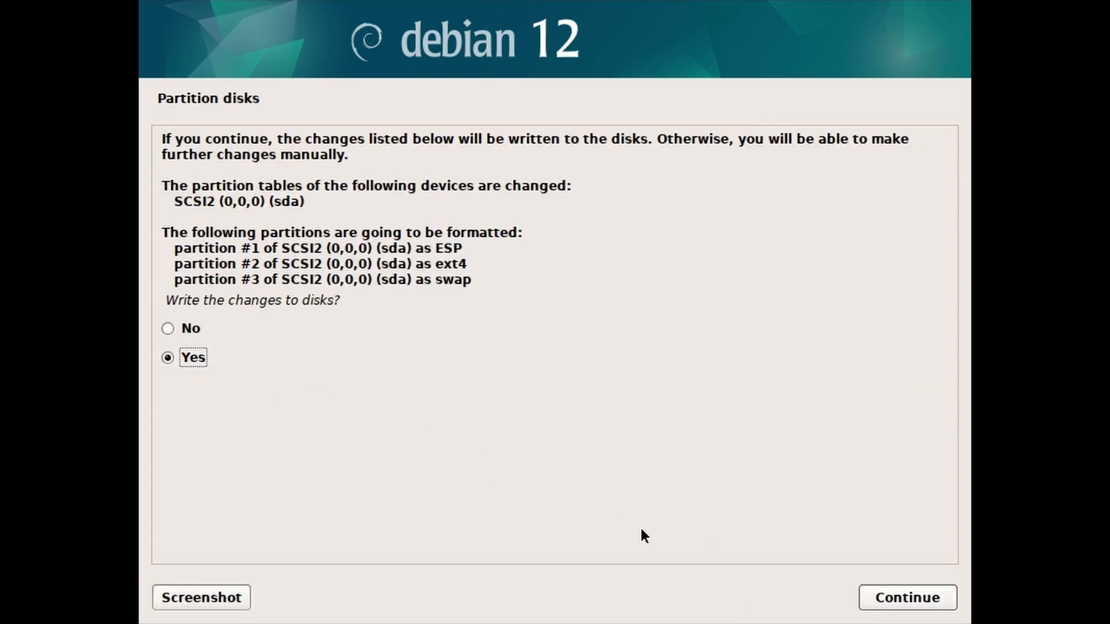
pyautogui.click(877, 600)
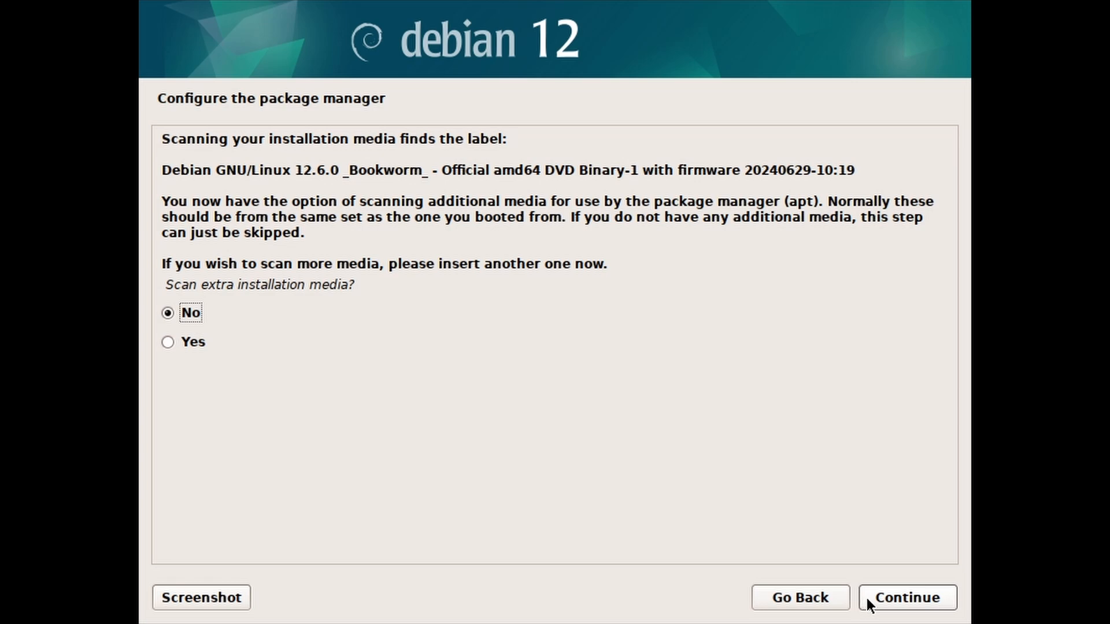
# Step: Skip extra media scanning and use the United States deb.debian.org network mirror with no proxy
pyautogui.click(866, 599)
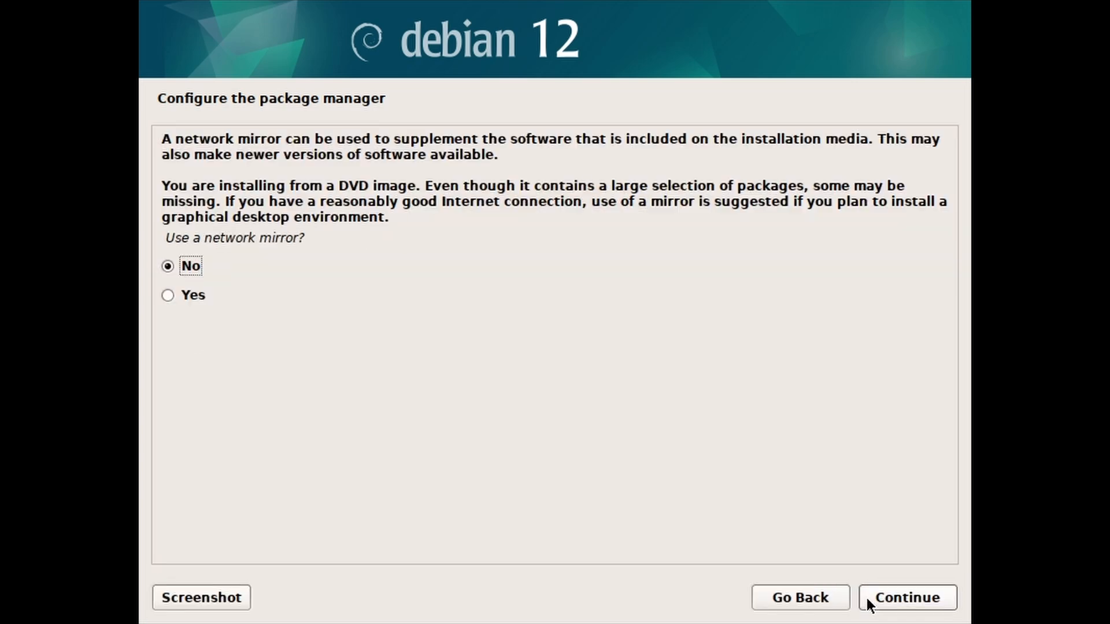
pyautogui.click(176, 296)
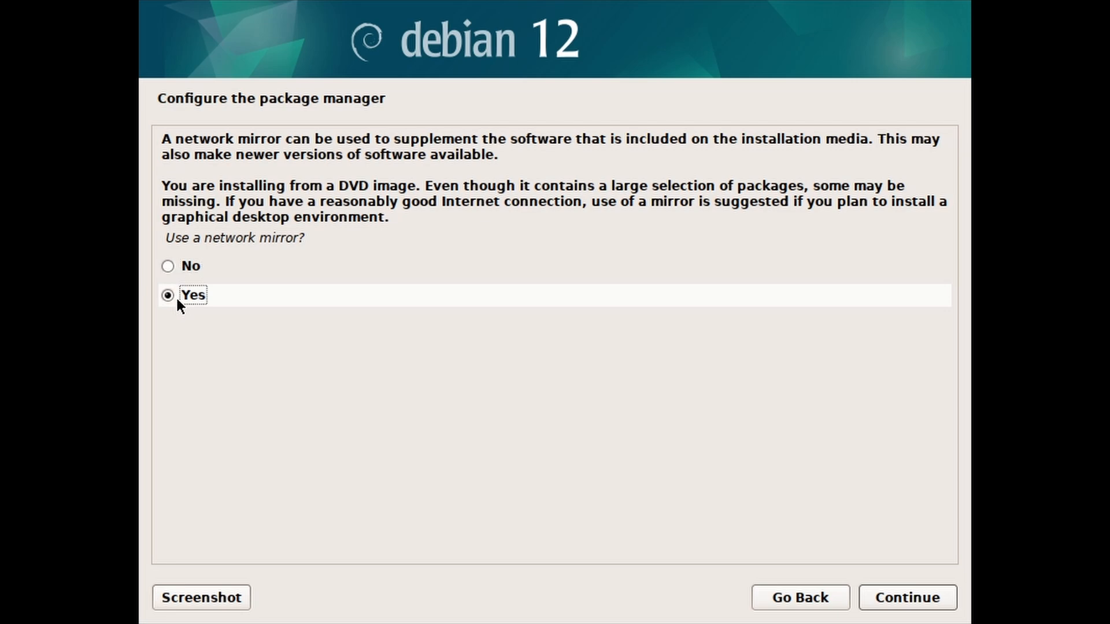
pyautogui.click(868, 596)
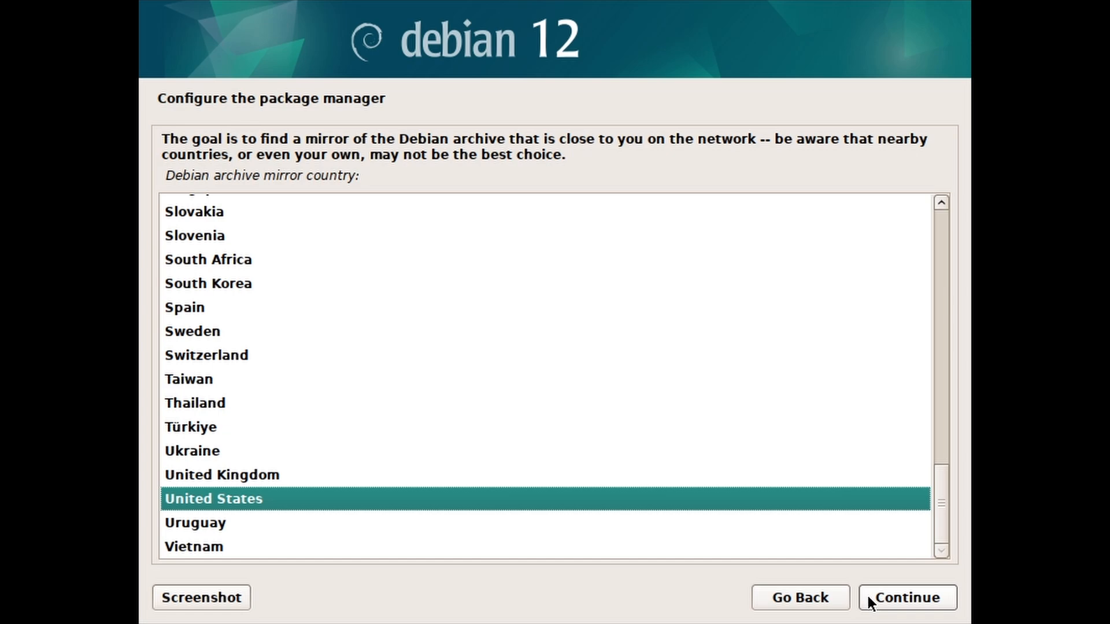
pyautogui.click(866, 597)
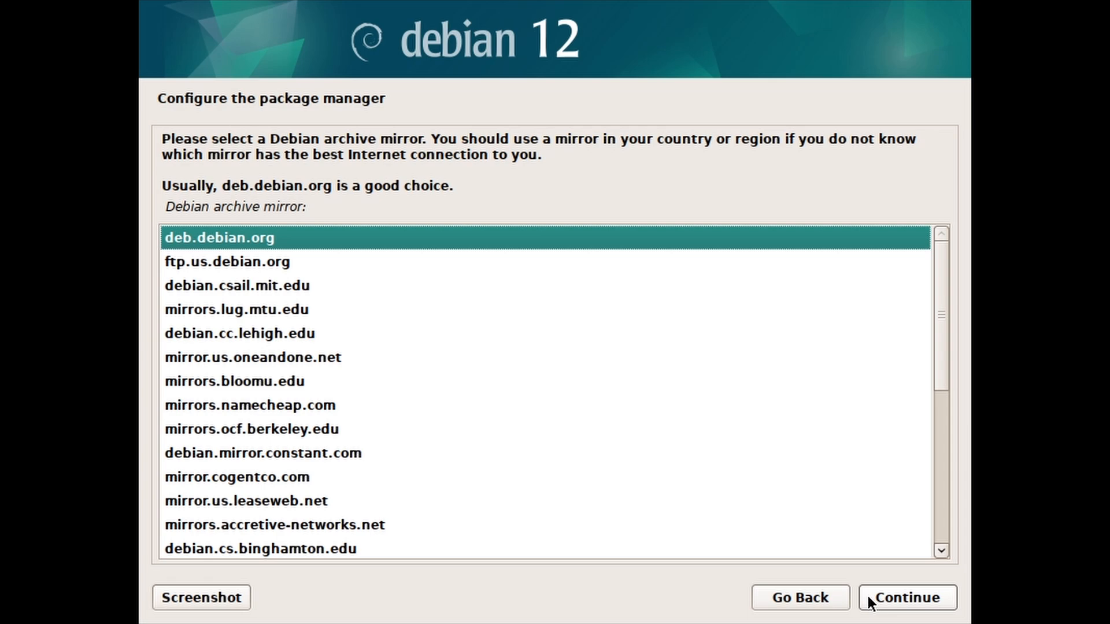
pyautogui.click(866, 595)
pyautogui.click(865, 595)
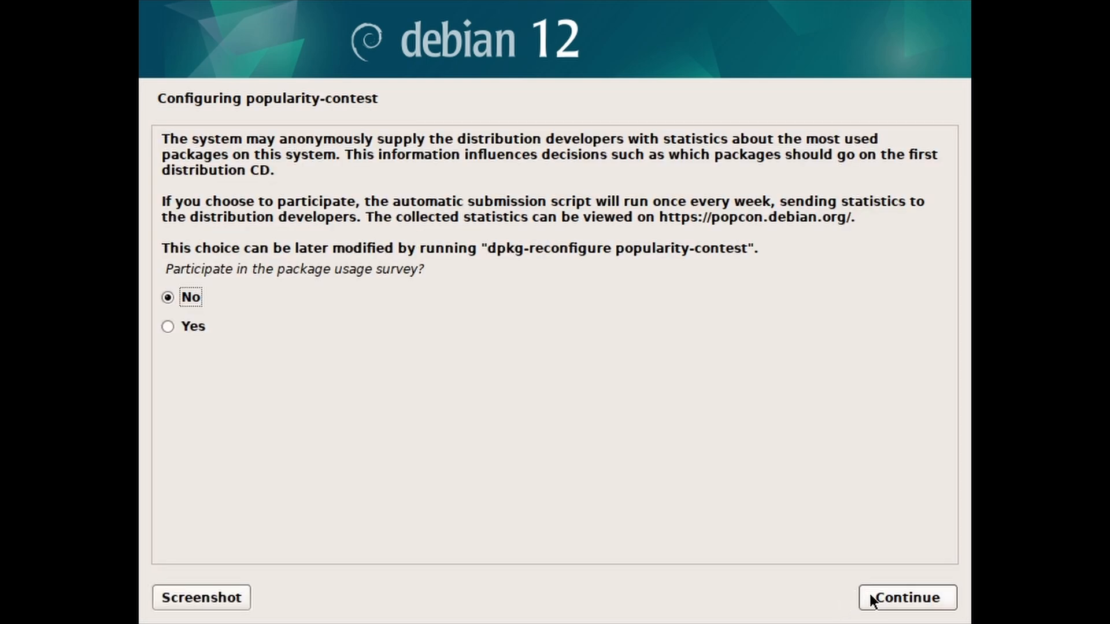
# Step: Decline popularity-contest and install GNOME with standard system utilities
pyautogui.click(867, 599)
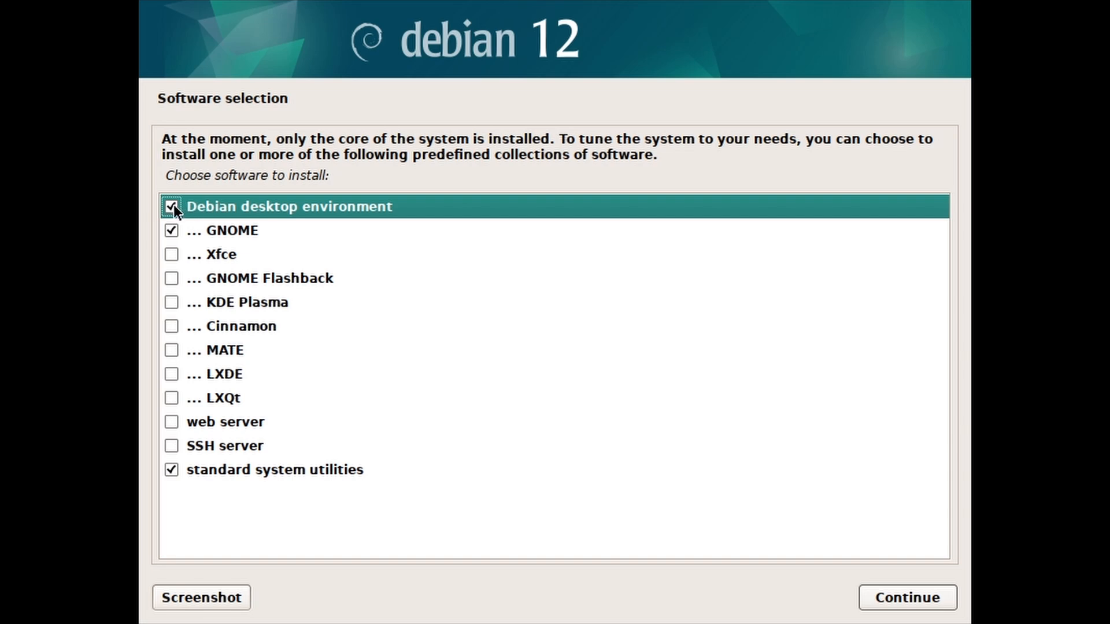
pyautogui.click(229, 231)
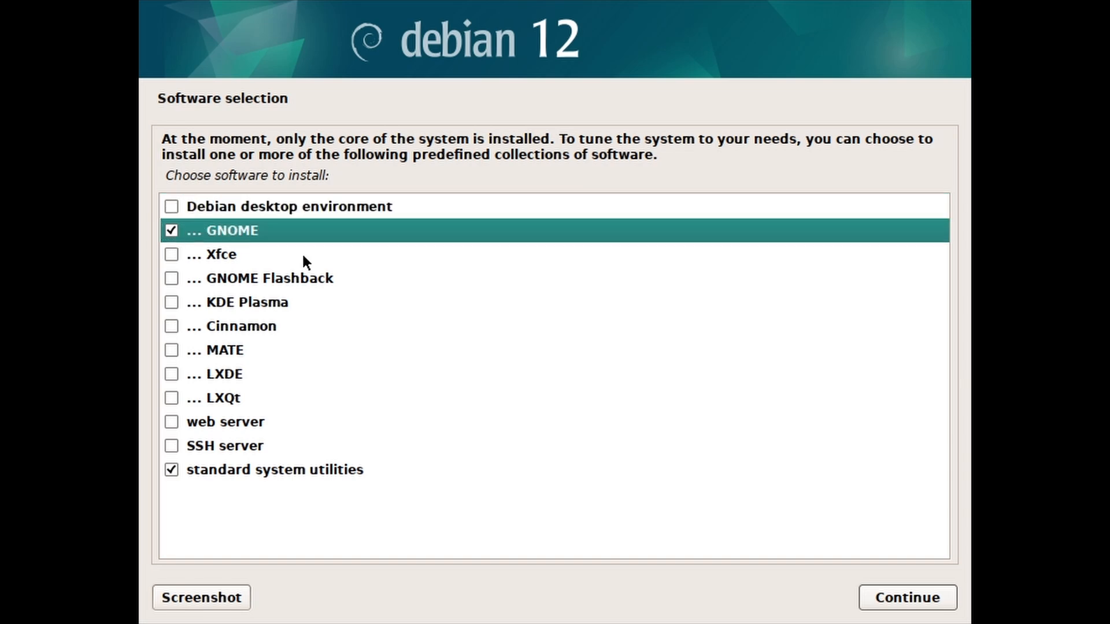
pyautogui.click(869, 594)
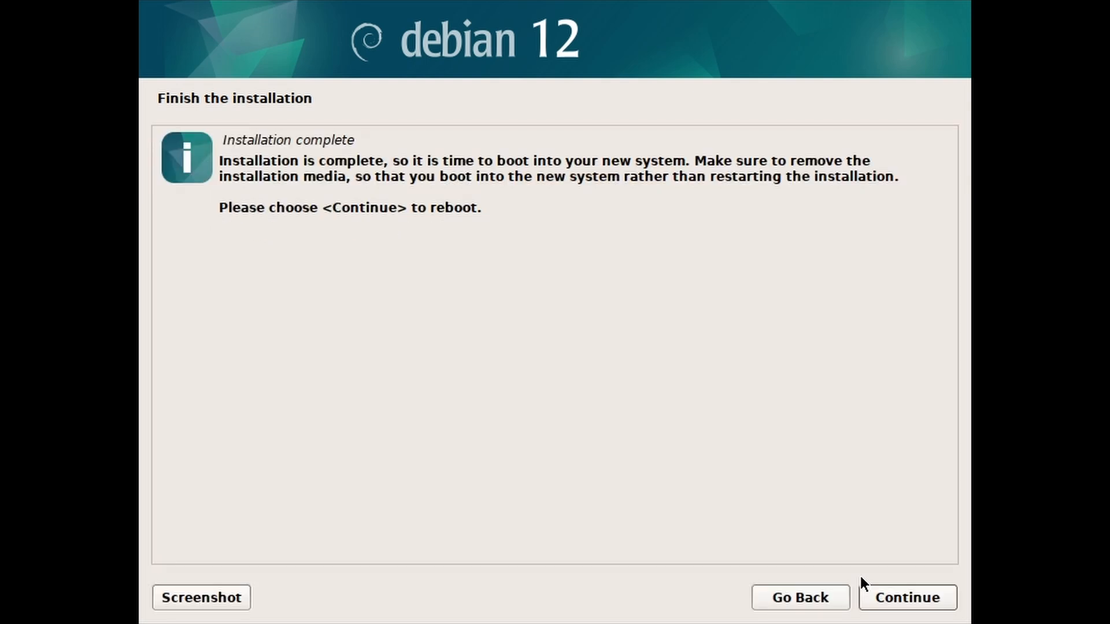
# Step: Reboot and boot Debian GNU/Linux from the GRUB menu
pyautogui.click(873, 598)
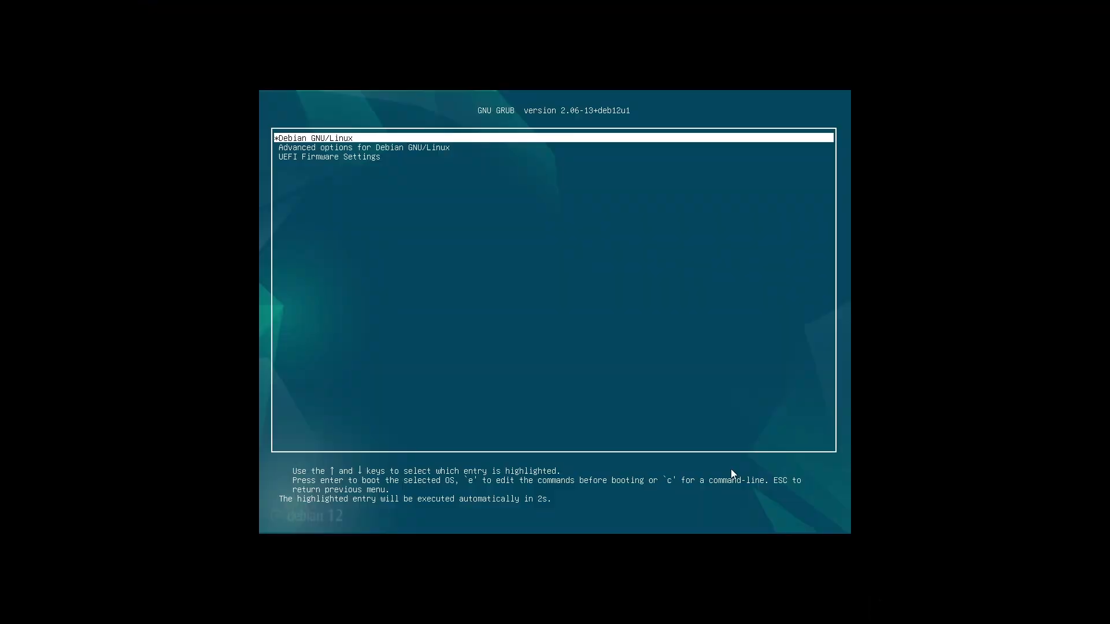
pyautogui.press('Return')
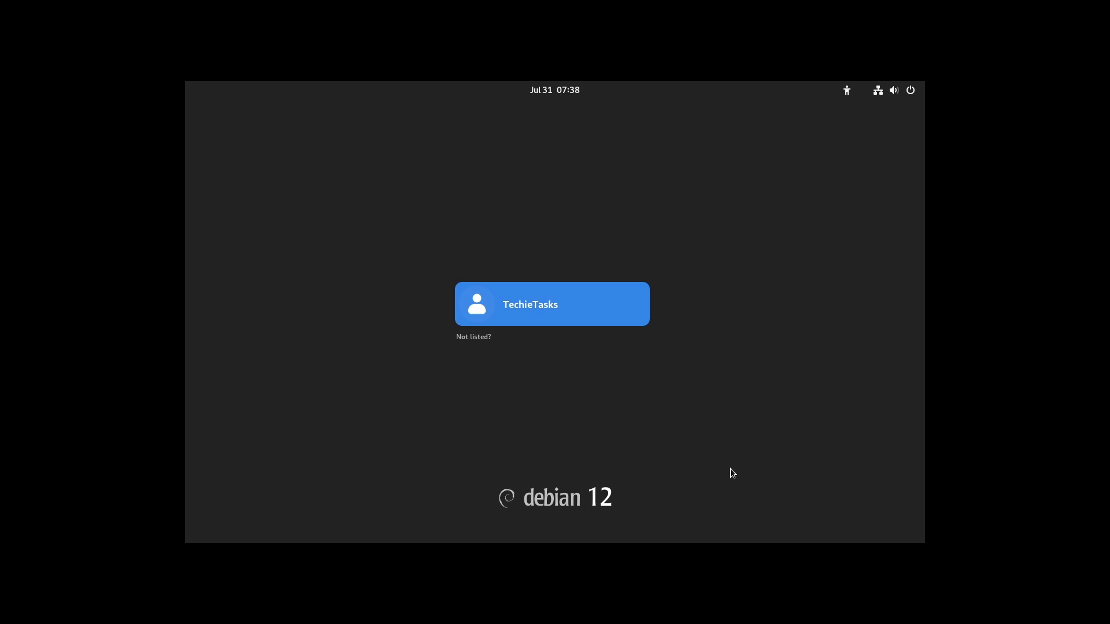
# Step: Log in to GNOME as the user with the account password
pyautogui.press('Return')
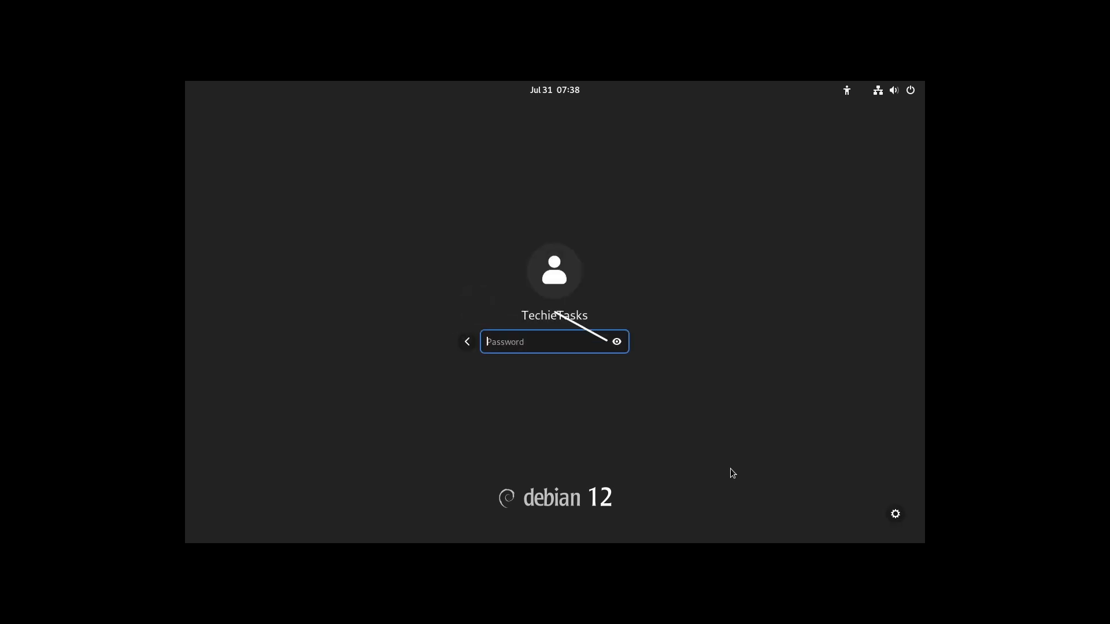
pyautogui.write('••••')
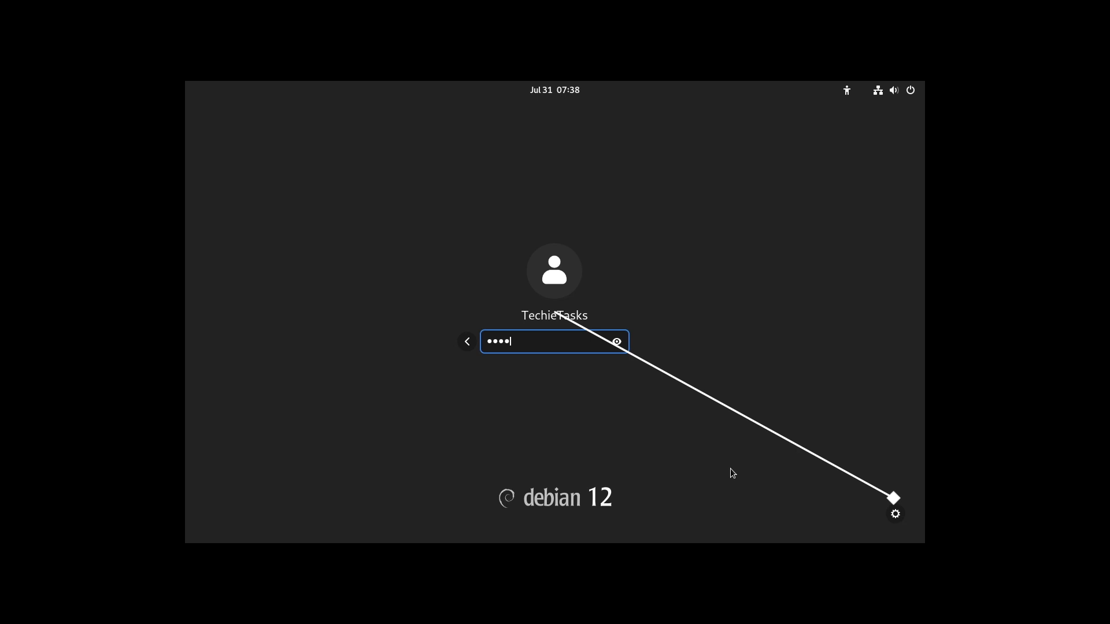
pyautogui.press('Return')
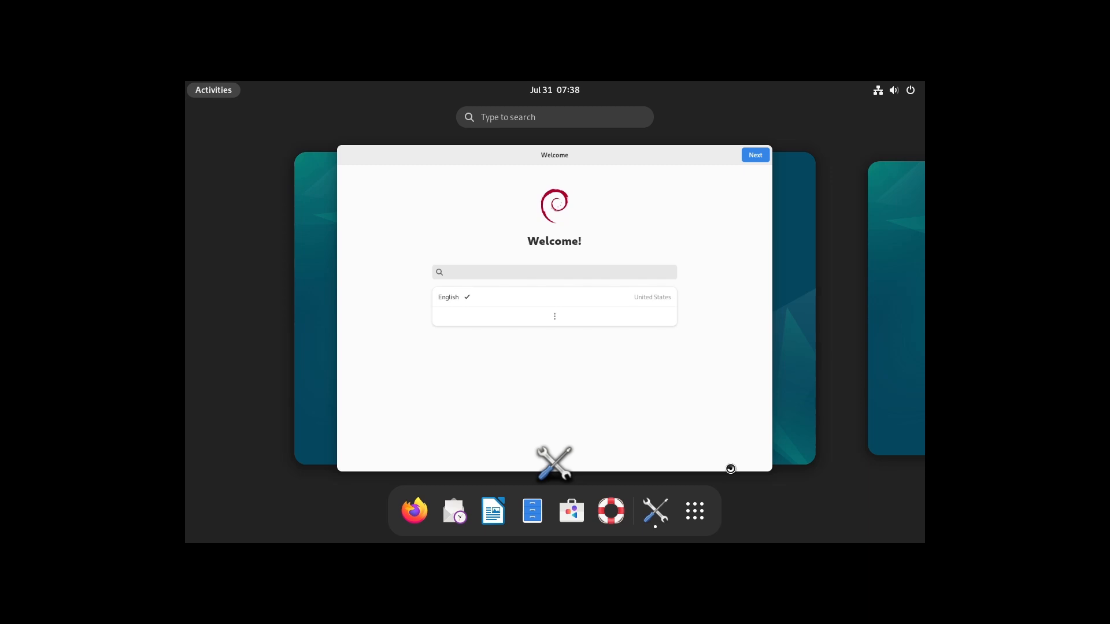
# Step: Finish Initial Setup with English defaults, skipping online accounts, then open Display Settings from the desktop
pyautogui.click(745, 115)
pyautogui.click(745, 115)
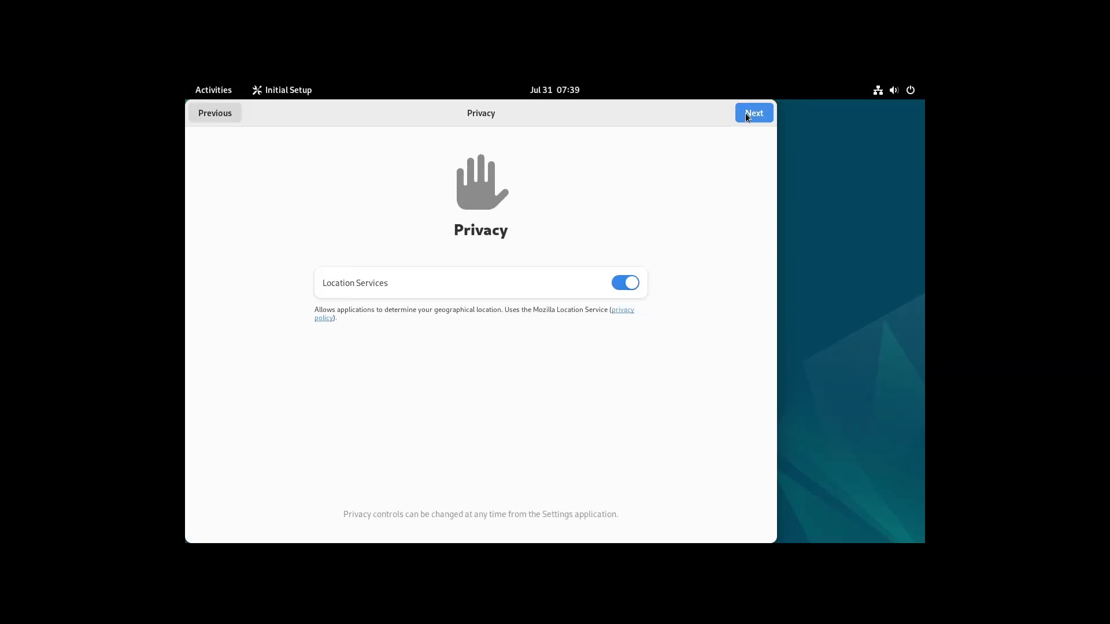
pyautogui.click(756, 118)
pyautogui.click(756, 118)
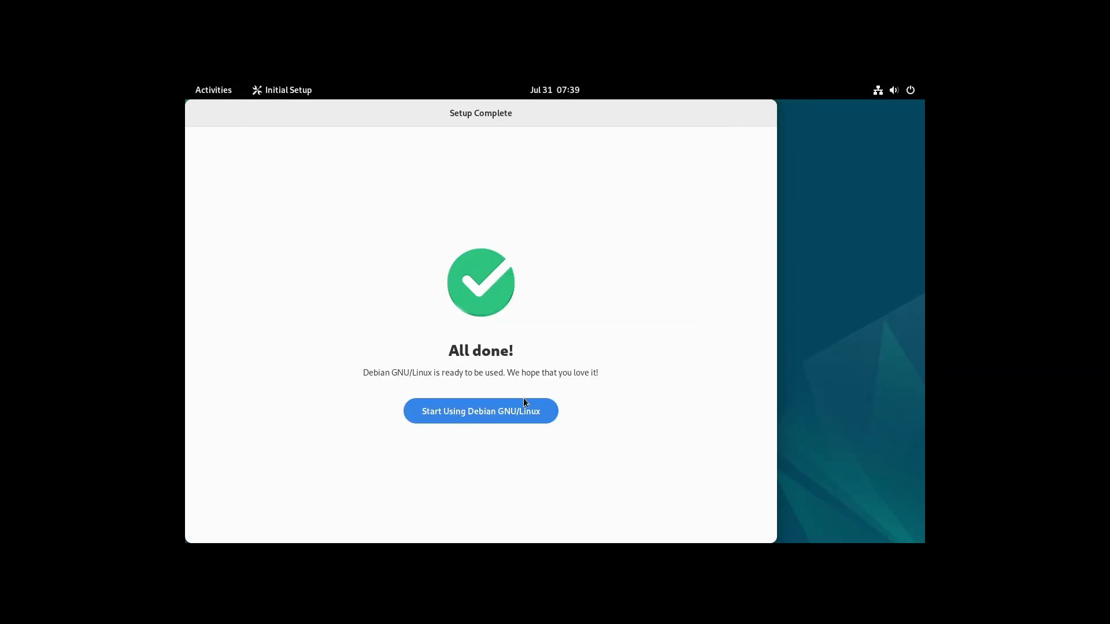
pyautogui.click(527, 407)
pyautogui.rightClick(531, 411)
pyautogui.click(580, 449)
# Step: Set the screen resolution to 1920×1080, keep the changes, and close Settings
pyautogui.click(751, 213)
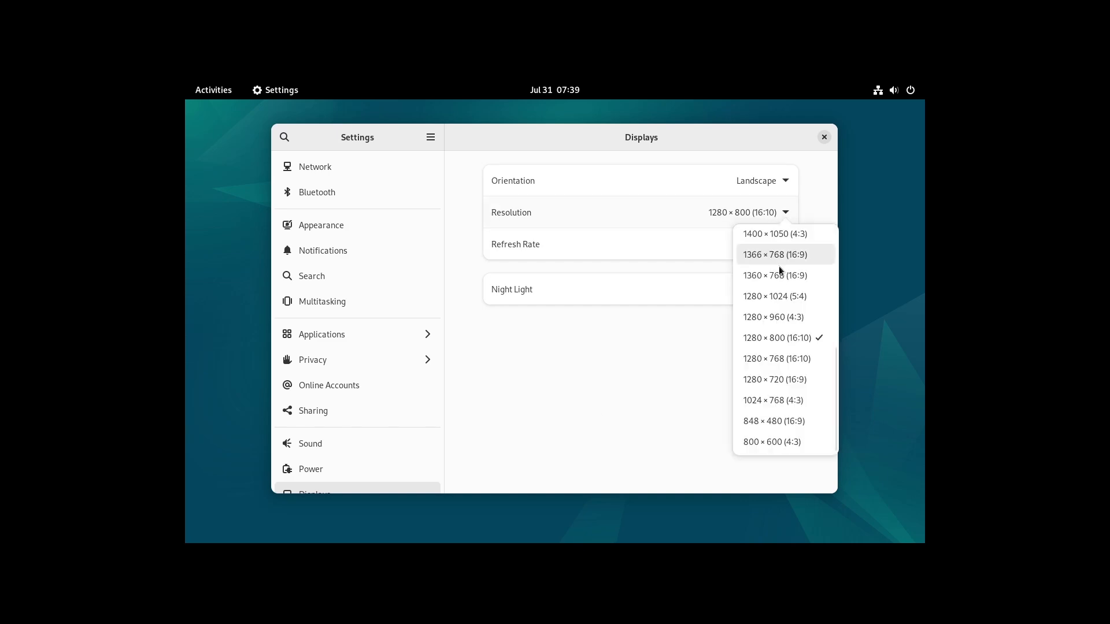
pyautogui.scroll(3, 779, 283)
pyautogui.click(779, 289)
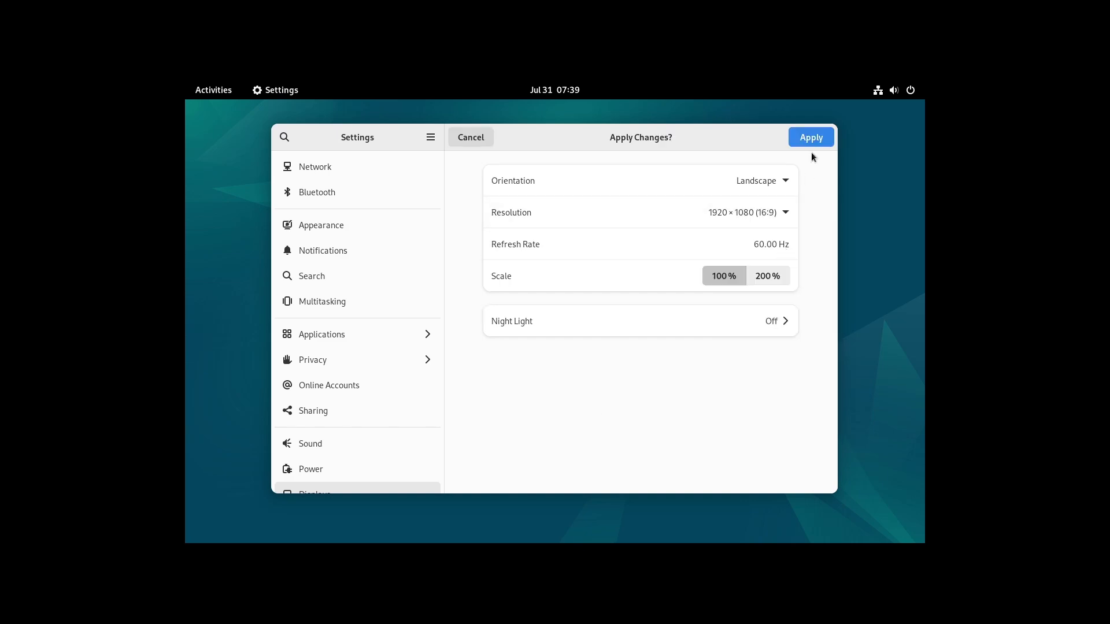
pyautogui.click(809, 138)
pyautogui.click(616, 350)
pyautogui.click(682, 71)
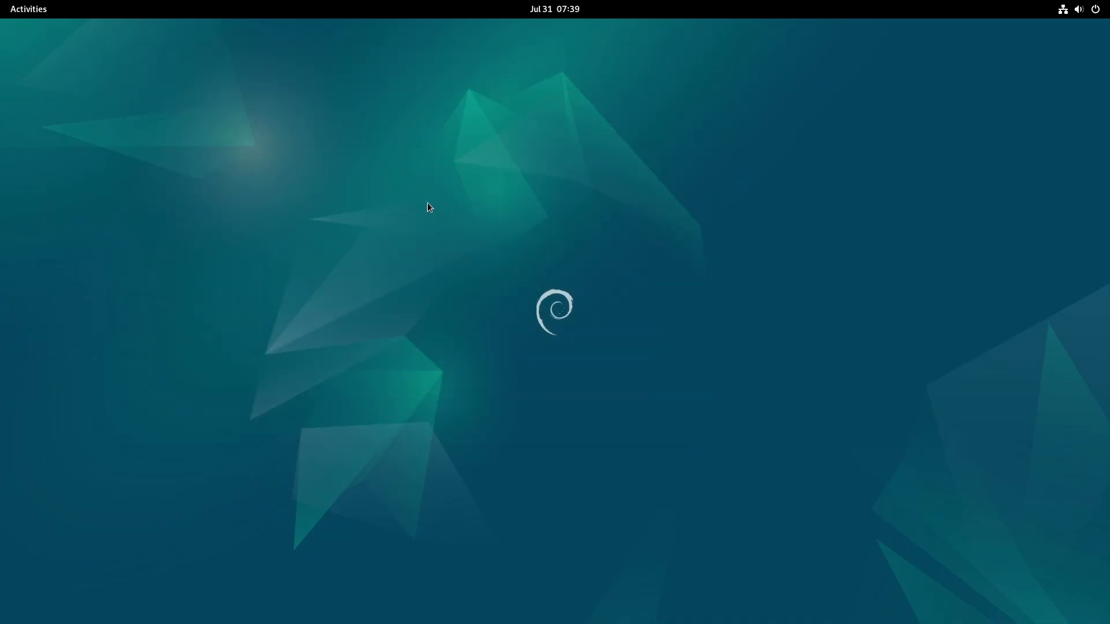
# Step: Launch Terminal from the application grid, then close it
pyautogui.click(29, 13)
pyautogui.click(698, 593)
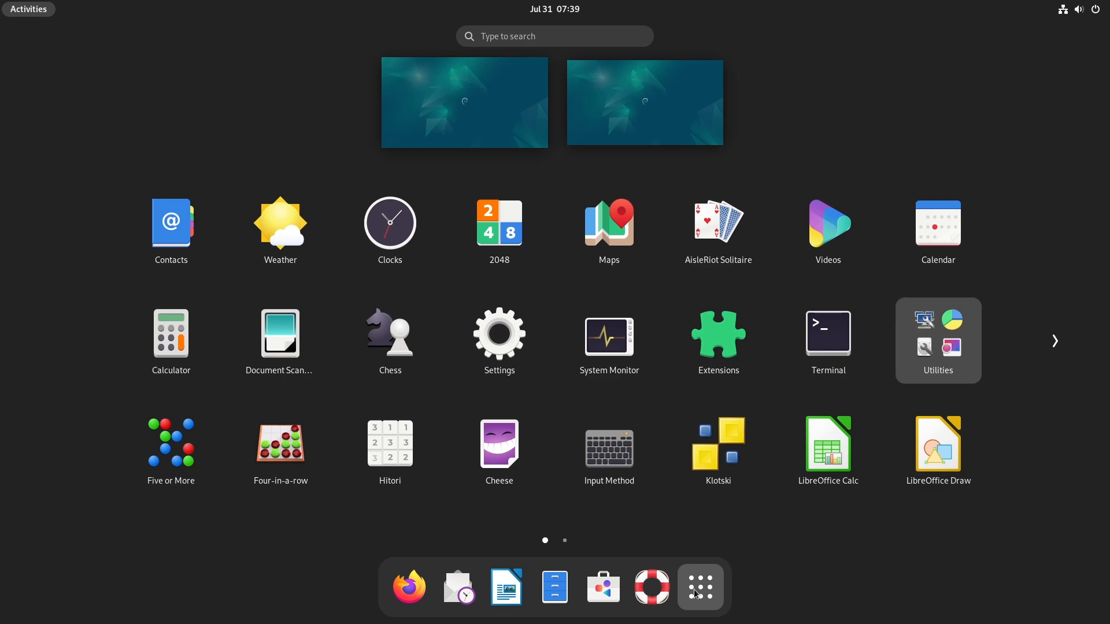
pyautogui.scroll(-1, 697, 516)
pyautogui.scroll(1, 691, 439)
pyautogui.click(828, 341)
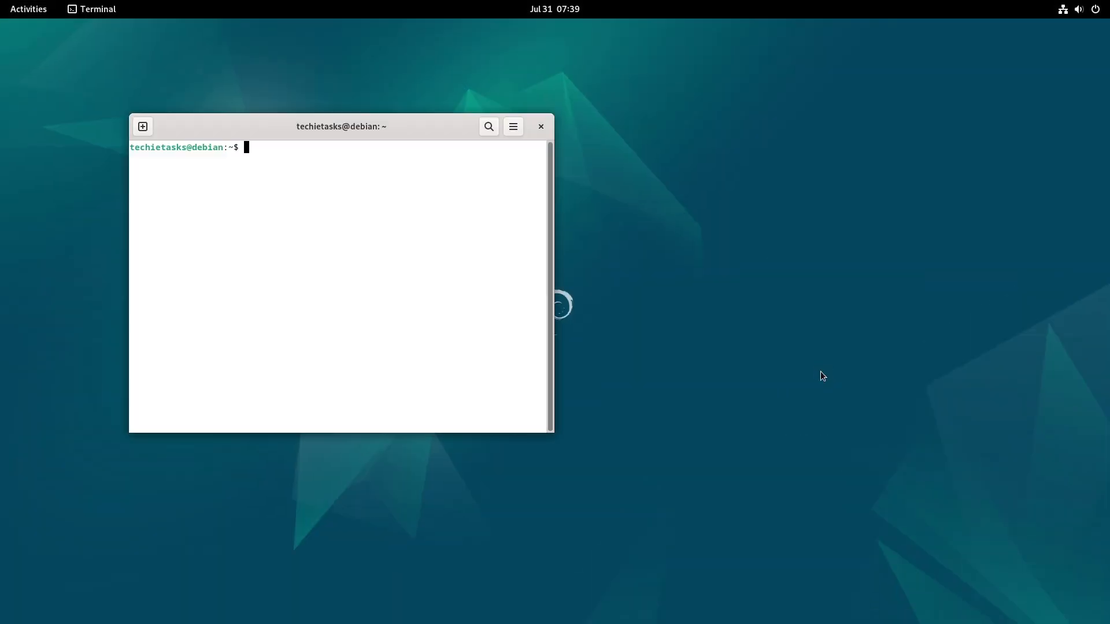
pyautogui.click(541, 130)
# Step: Open Files to view Other Locations and close it, then open and close quick settings
pyautogui.press('super')
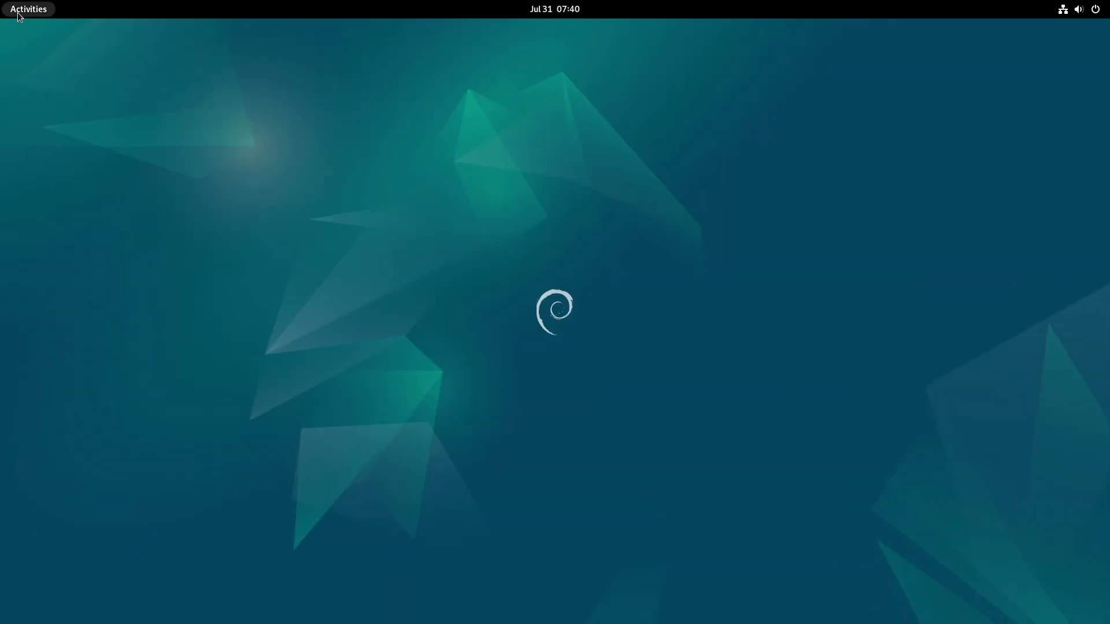
pyautogui.click(699, 586)
pyautogui.click(699, 587)
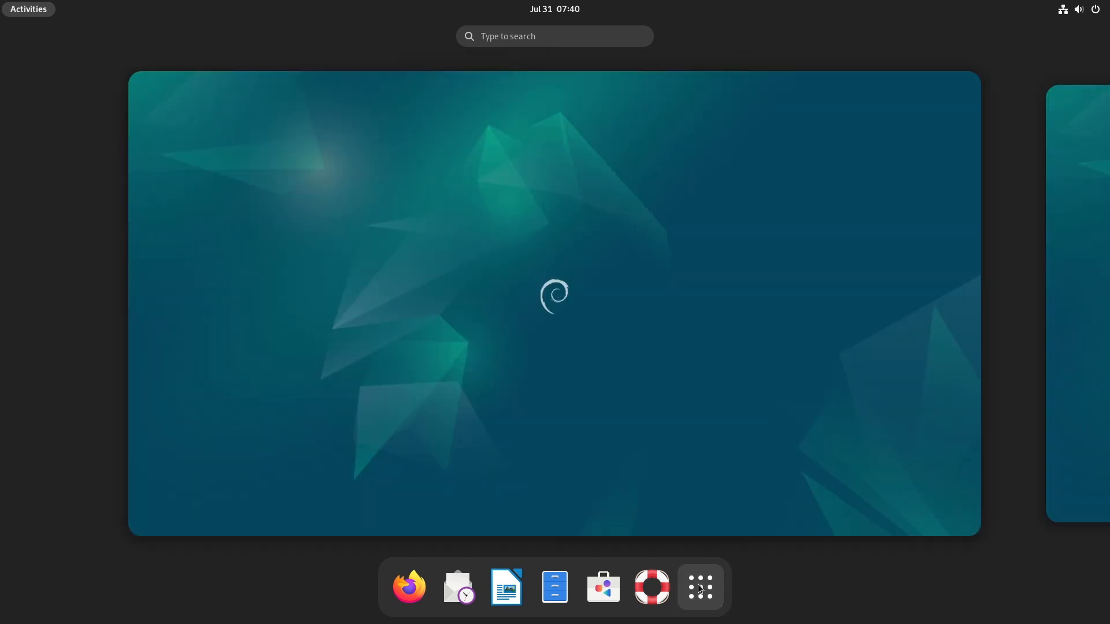
pyautogui.click(555, 586)
pyautogui.moveTo(102, 128); pyautogui.dragTo(312, 152)
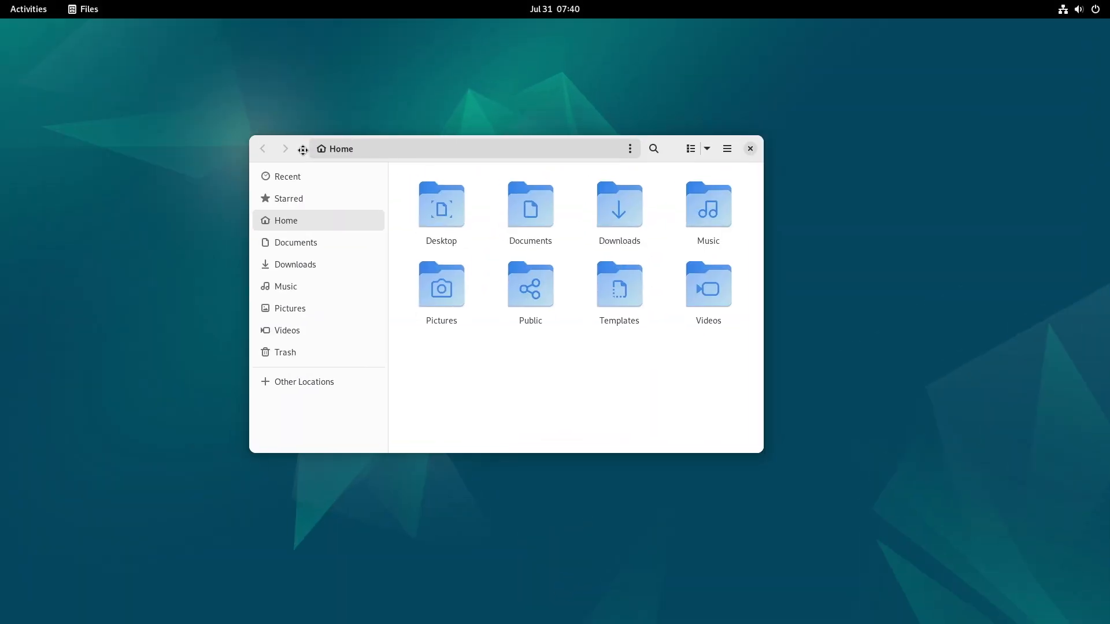
pyautogui.click(328, 386)
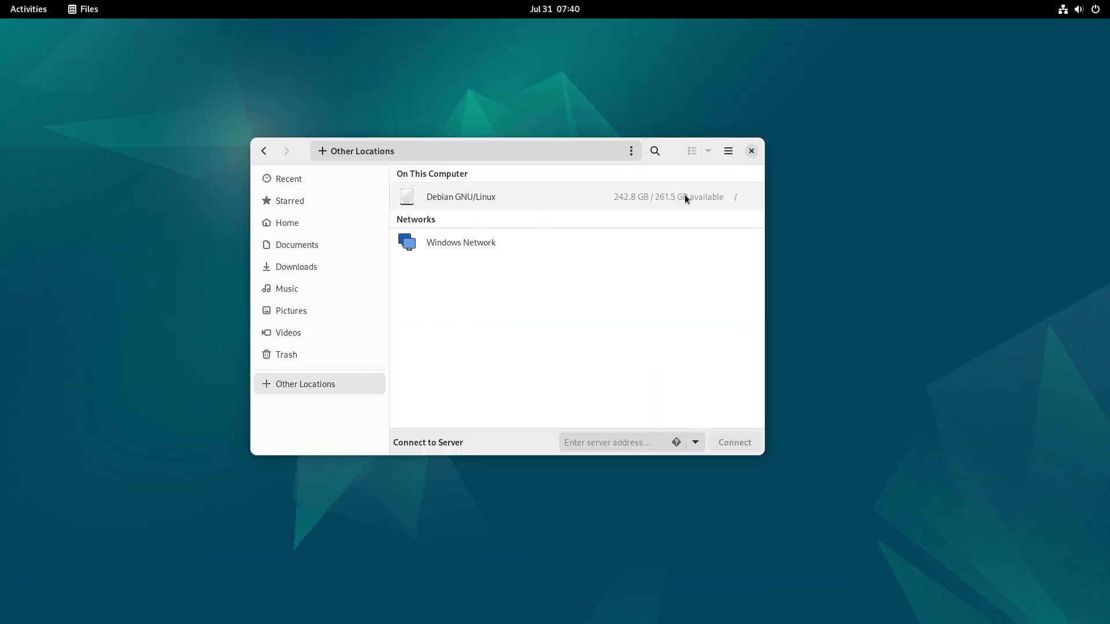
pyautogui.click(751, 152)
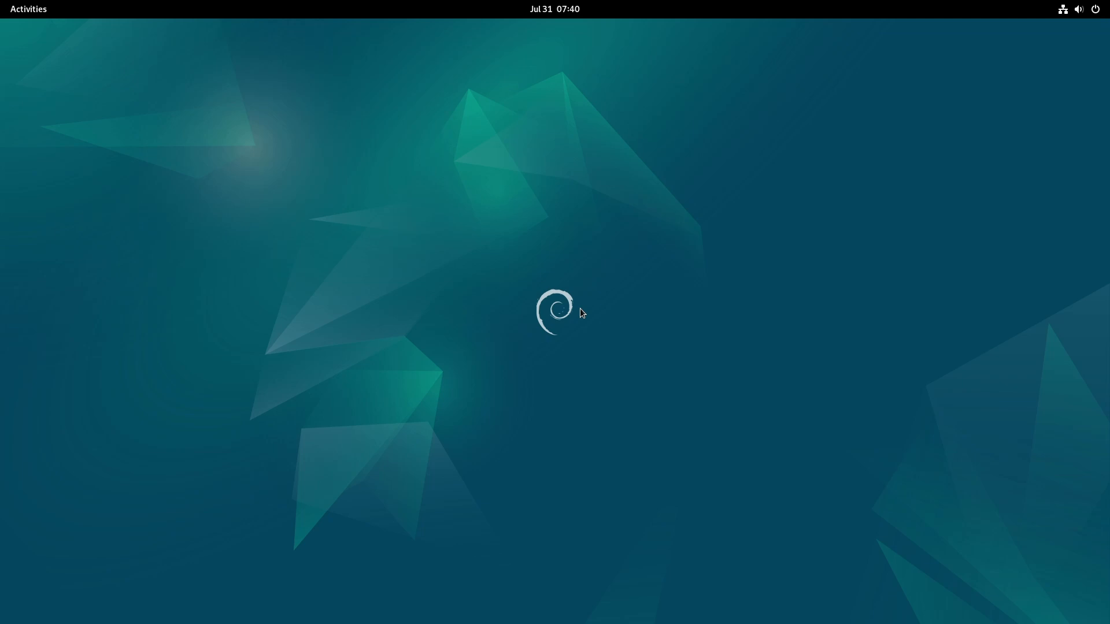
pyautogui.click(1079, 8)
pyautogui.click(911, 258)
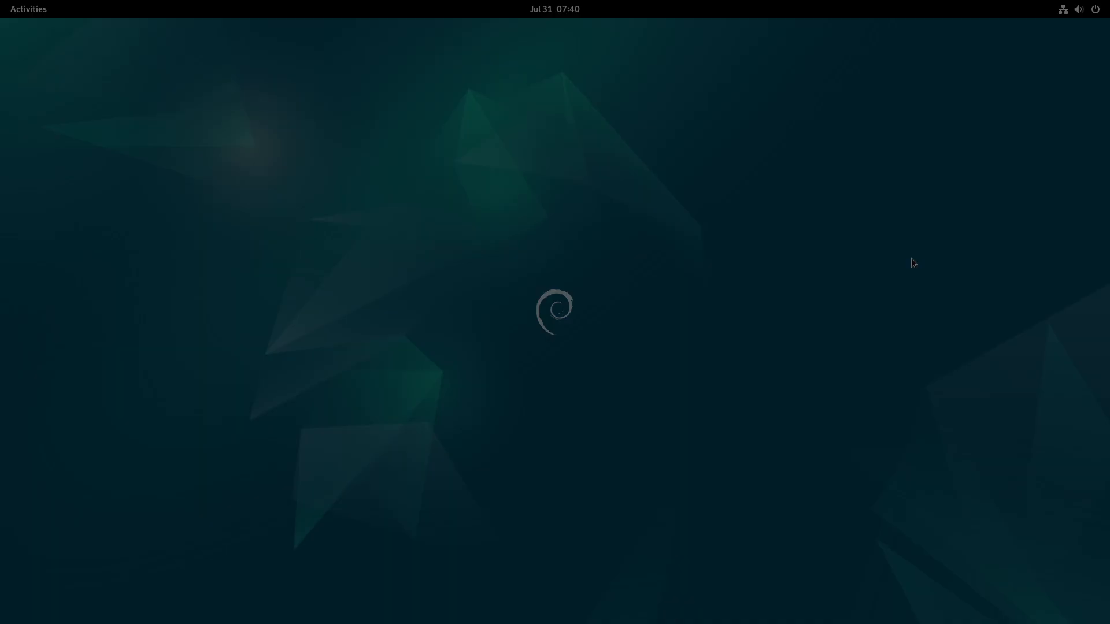